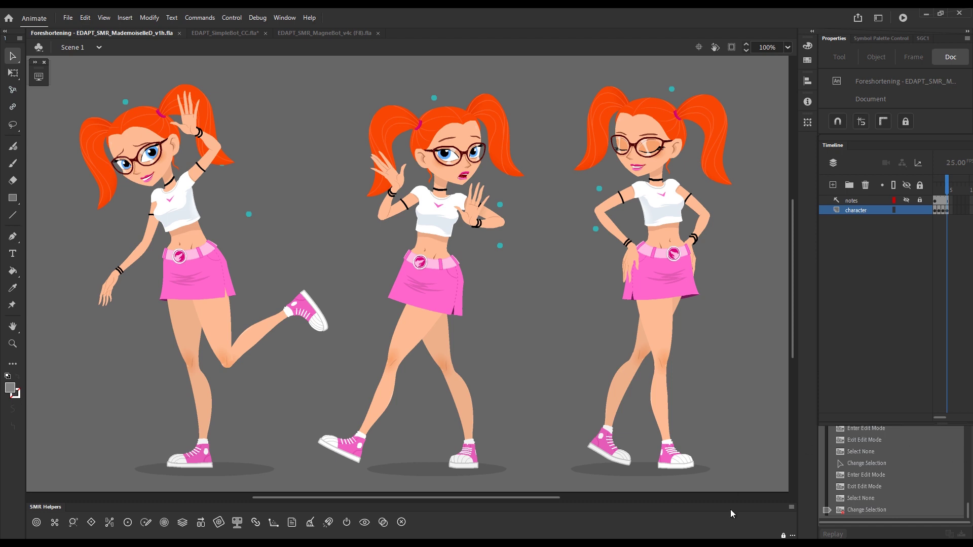
Bring the Opera window with the Flanimate 'Classic Tween workflow' article to the front
{"action": "key", "text": "alt+Tab"}
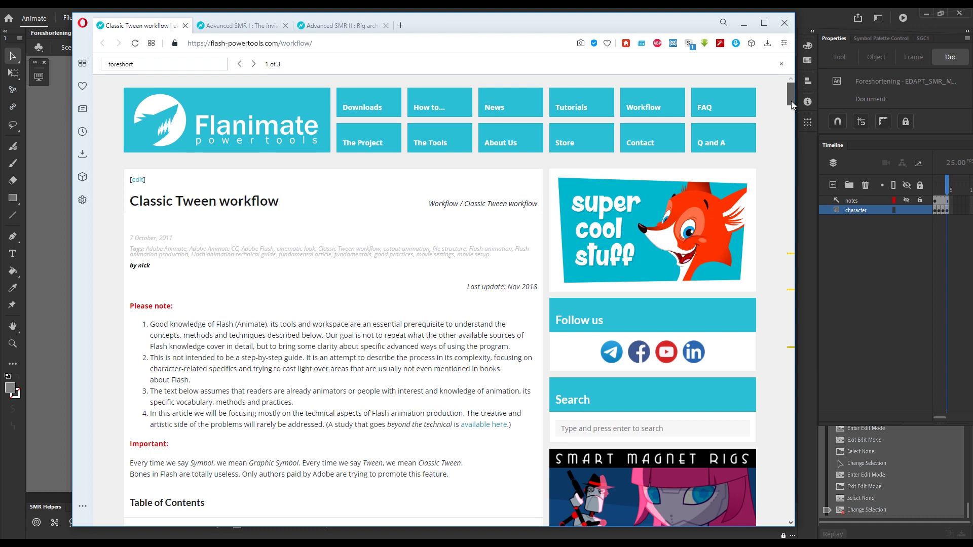
Read the foreshortening sections of the Classic Tween, Advanced SMR I and II articles, then minimize Opera
{"action": "left_click_drag", "start_coordinate": [791, 101], "coordinate": [802, 358]}
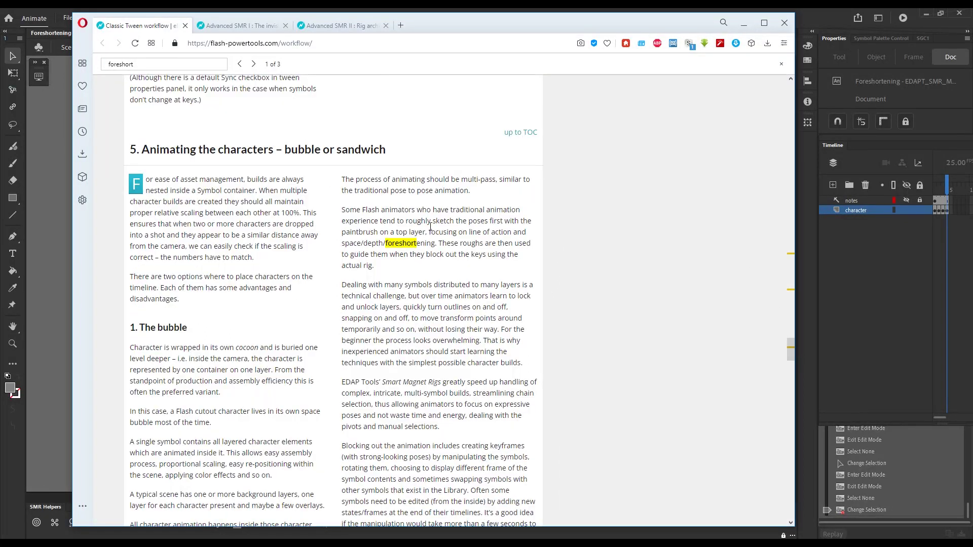
{"action": "left_click", "coordinate": [249, 30]}
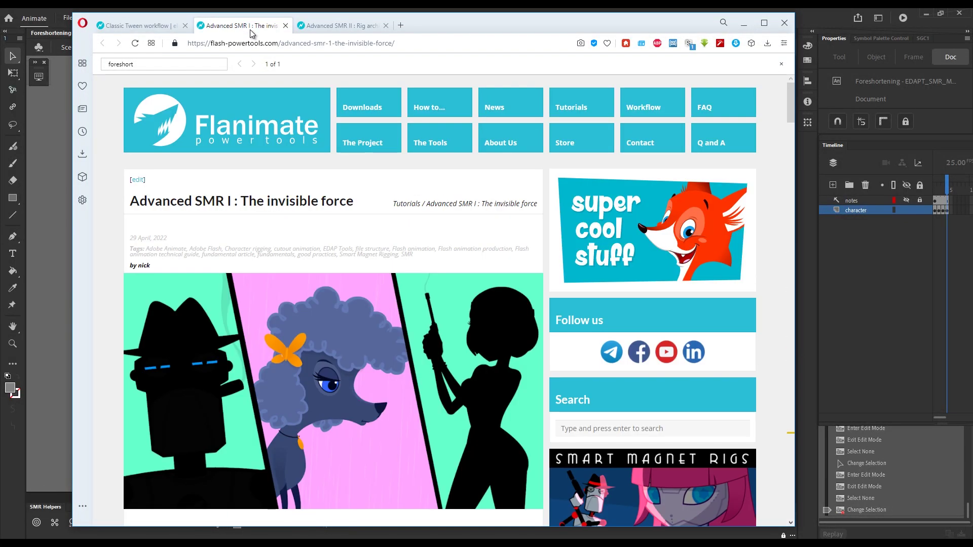
{"action": "left_click_drag", "start_coordinate": [792, 111], "coordinate": [787, 456]}
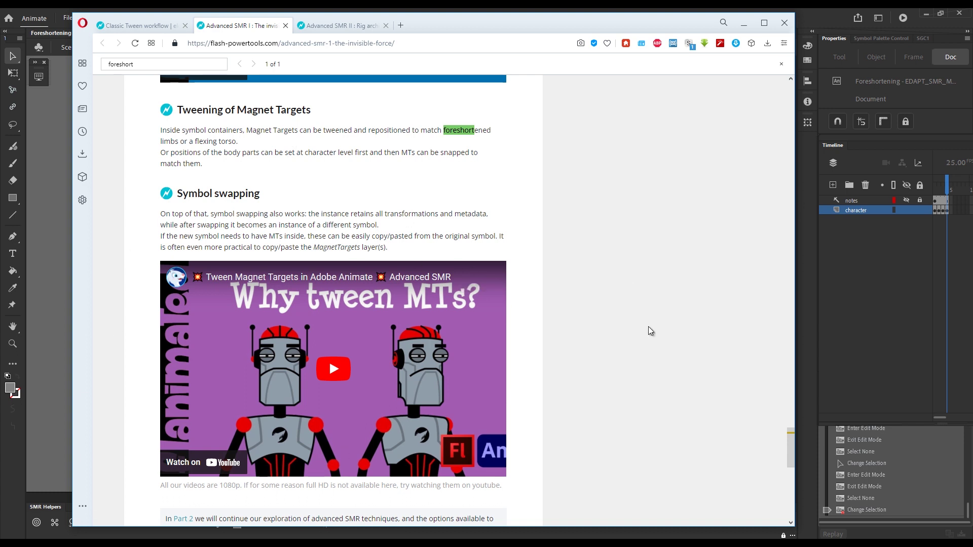
{"action": "left_click", "coordinate": [345, 25]}
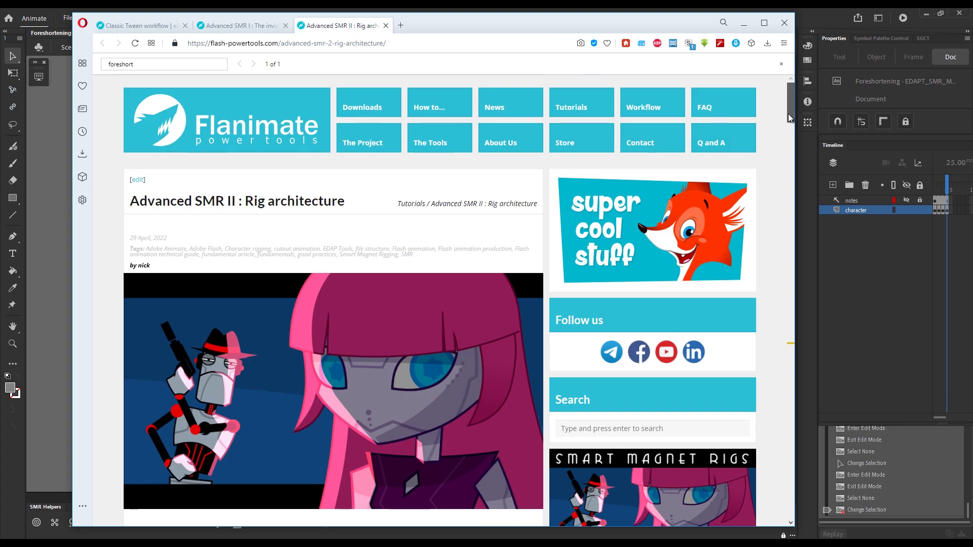
{"action": "left_click_drag", "start_coordinate": [788, 114], "coordinate": [810, 382]}
{"action": "left_click", "coordinate": [744, 23]}
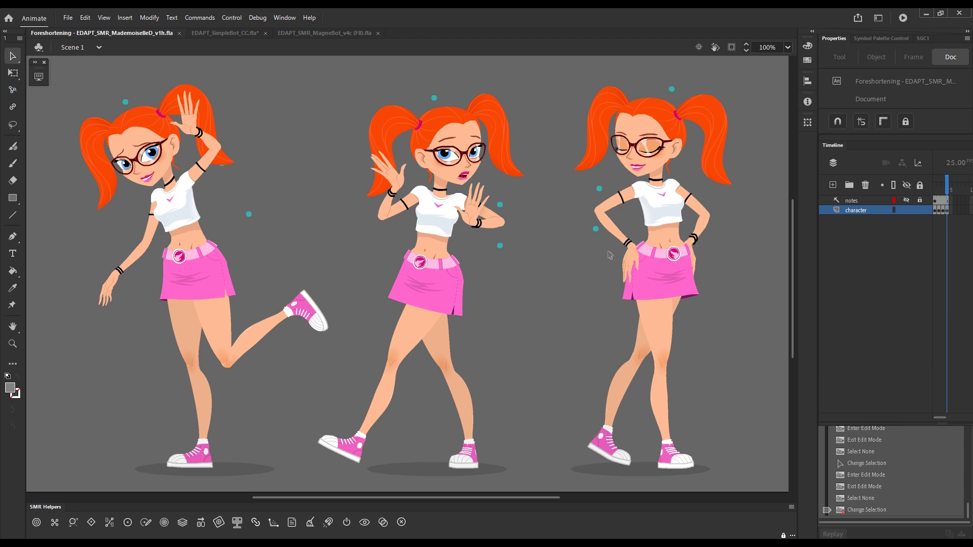
Switch to the EDAPT_SMR_MagneBot_v4c (F8).fla document with its six posed robots
{"action": "left_click", "coordinate": [328, 35]}
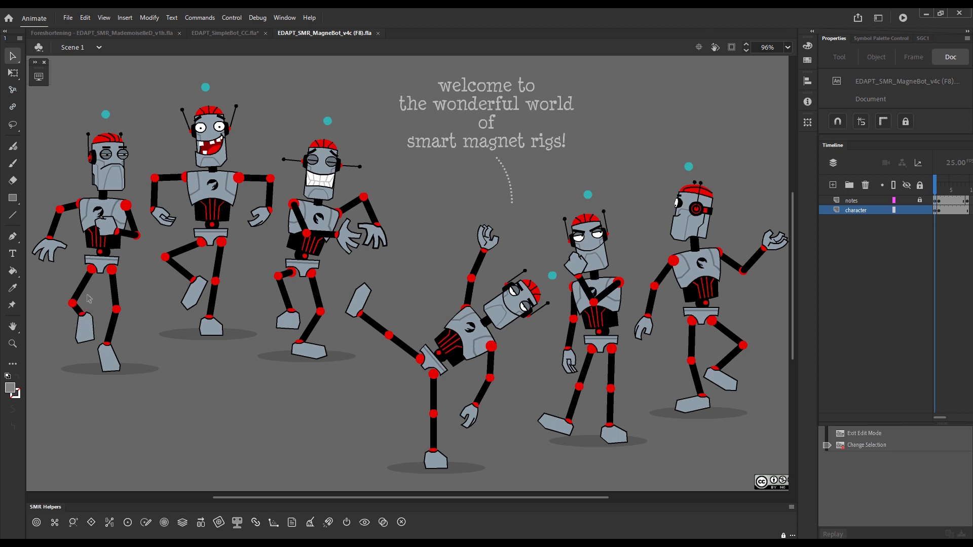
Zoom into the left-hand MagneBot robots and pan across them to inspect their limb poses
{"action": "key", "text": "ctrl+space"}
{"action": "left_click_drag", "start_coordinate": [64, 120], "coordinate": [424, 399]}
{"action": "key", "text": "space"}
{"action": "left_click_drag", "start_coordinate": [497, 304], "coordinate": [515, 341]}
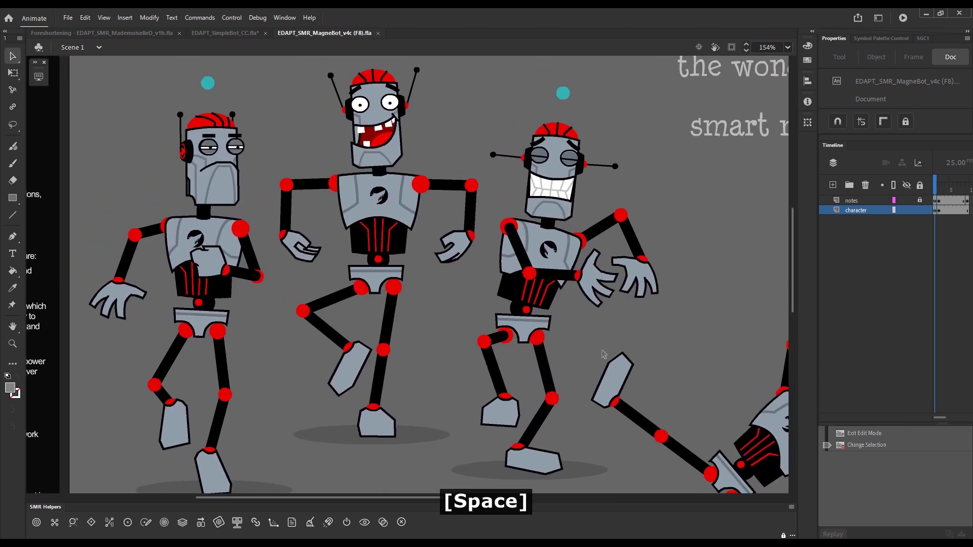
{"action": "key", "text": "space"}
{"action": "left_click_drag", "start_coordinate": [591, 344], "coordinate": [596, 321]}
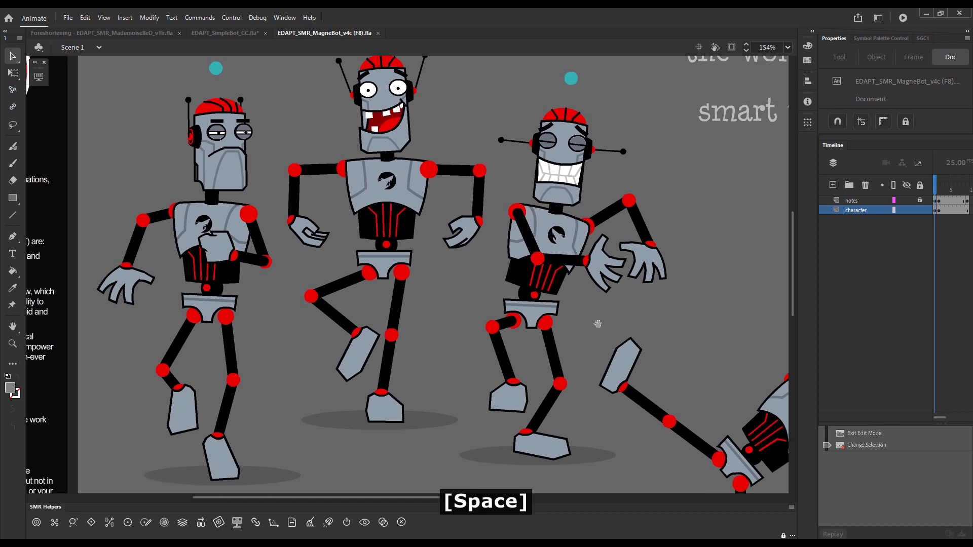
In EDAPT_SimpleBot_CC, float the Timeline and scrub to frame 20, then back to frame 14
{"action": "left_click", "coordinate": [226, 33]}
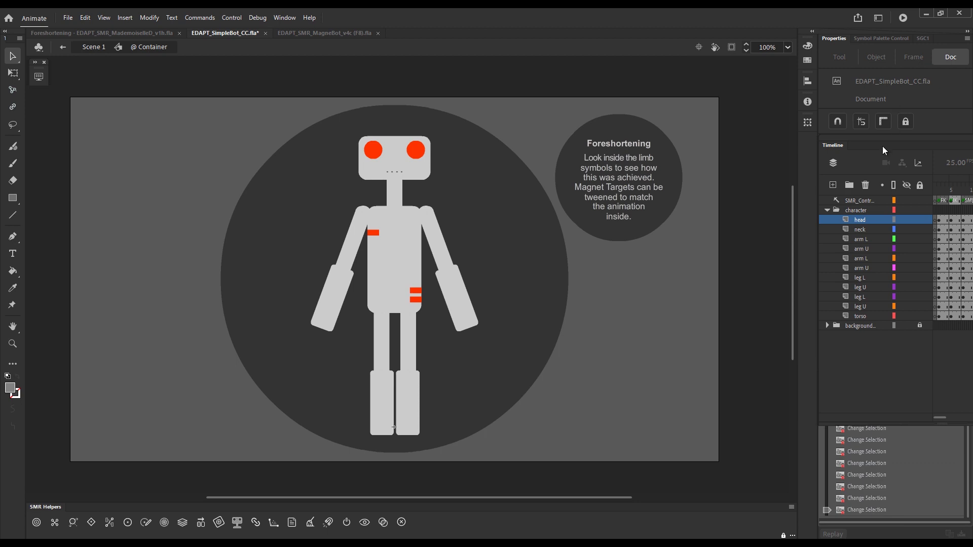
{"action": "left_click_drag", "start_coordinate": [883, 148], "coordinate": [780, 136]}
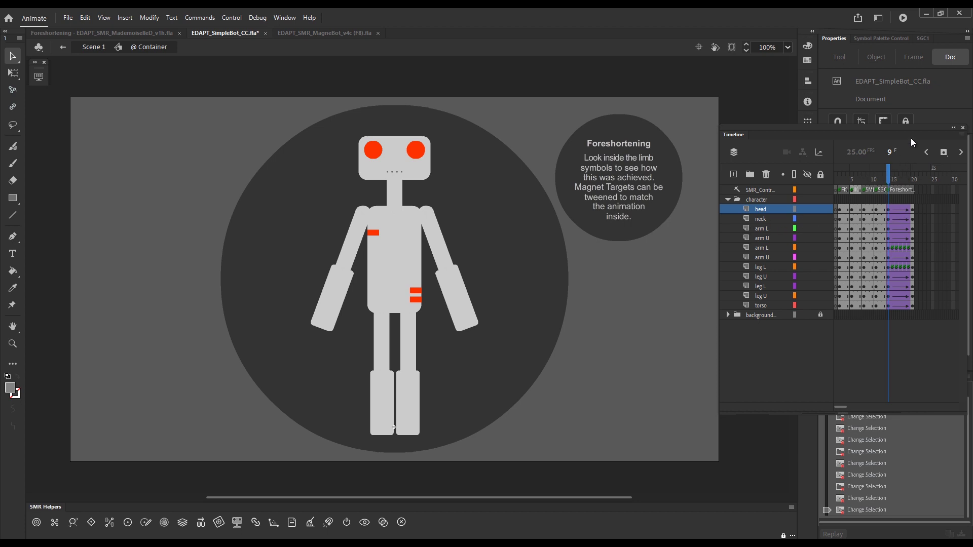
{"action": "left_click_drag", "start_coordinate": [891, 177], "coordinate": [919, 183]}
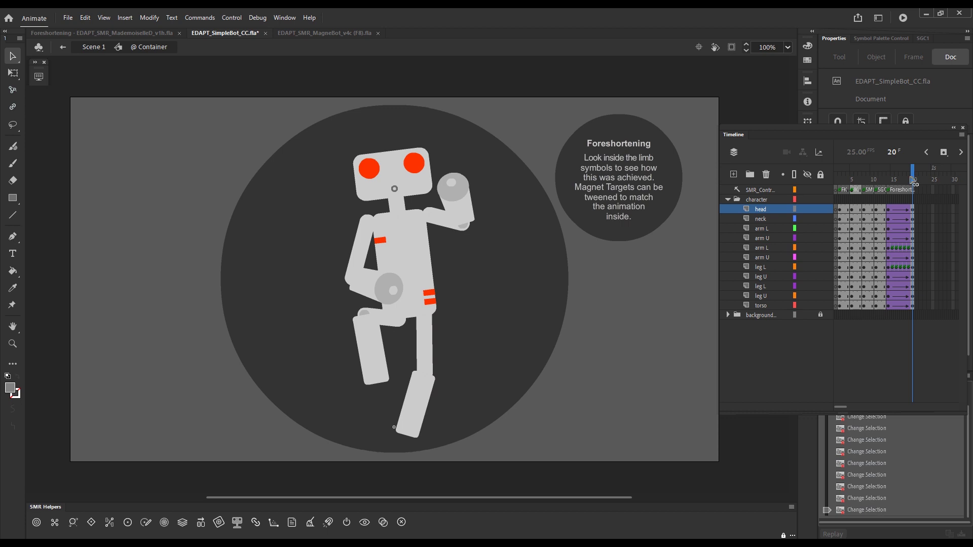
{"action": "left_click_drag", "start_coordinate": [912, 181], "coordinate": [891, 186]}
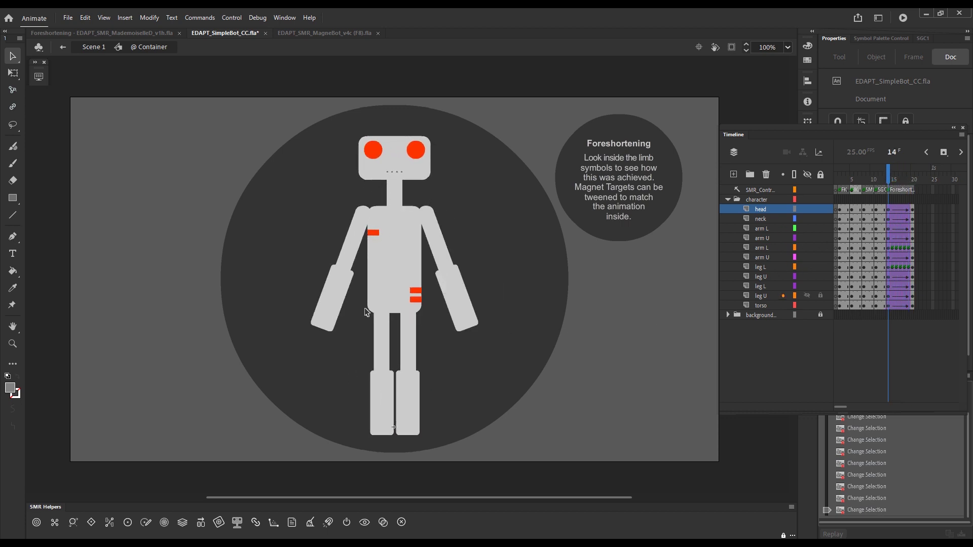
{"action": "left_click", "coordinate": [383, 349]}
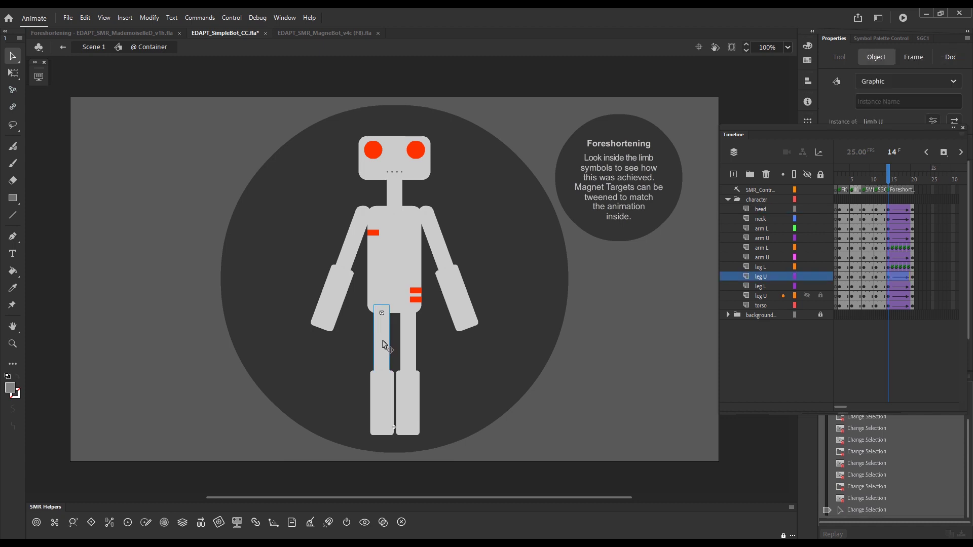
{"action": "double_click", "coordinate": [385, 347]}
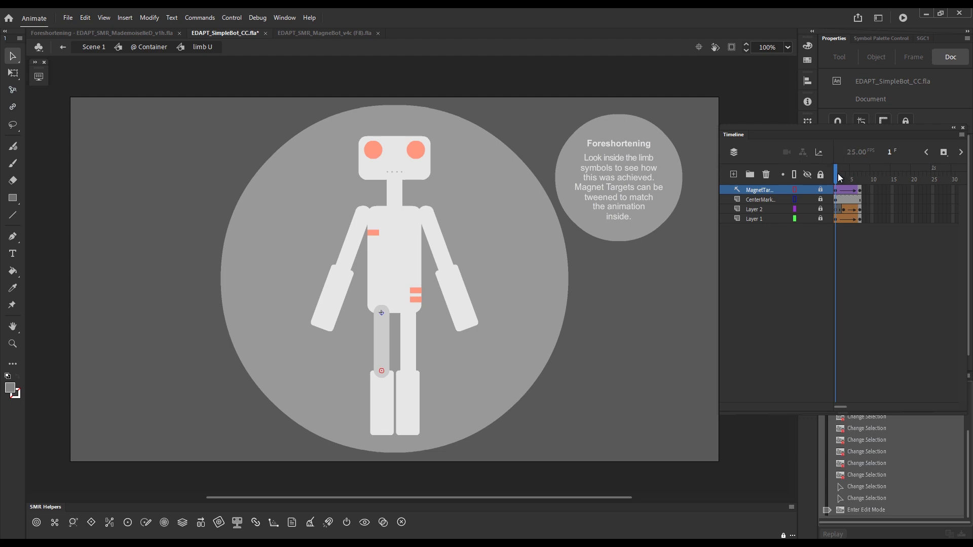
{"action": "left_click_drag", "start_coordinate": [839, 177], "coordinate": [872, 177]}
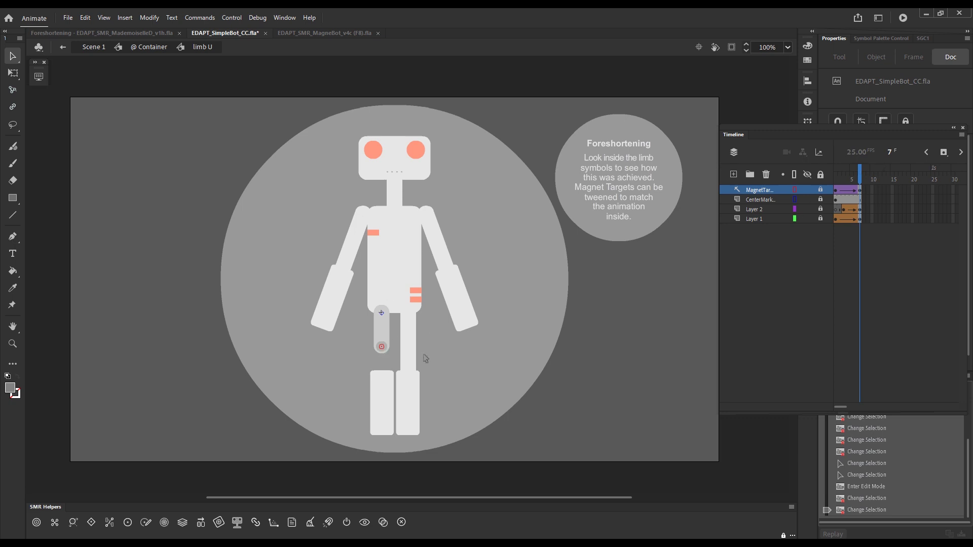
{"action": "left_click", "coordinate": [837, 173]}
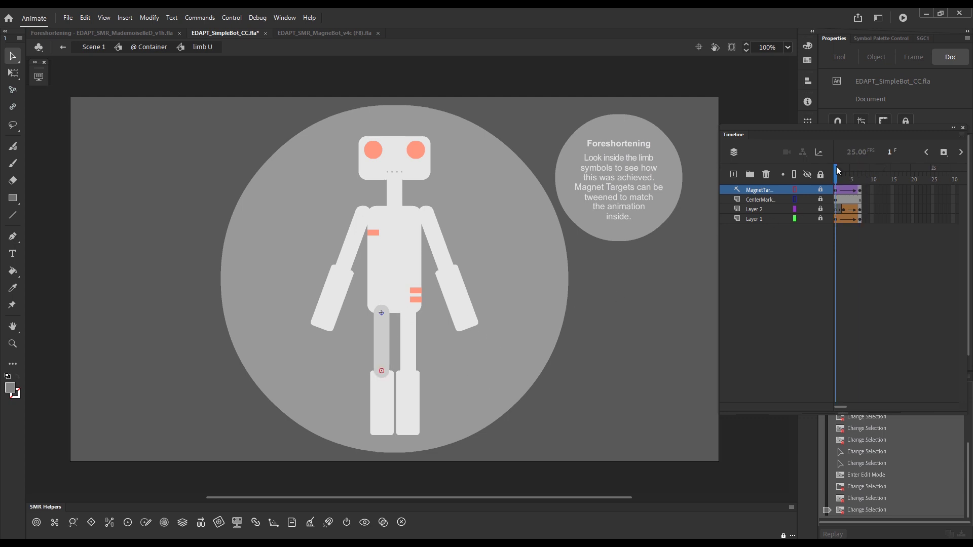
{"action": "double_click", "coordinate": [578, 357]}
{"action": "left_click", "coordinate": [890, 178]}
{"action": "mouse_move", "coordinate": [892, 178]}
{"action": "left_mouse_down"}
{"action": "mouse_move", "coordinate": [925, 173]}
{"action": "mouse_move", "coordinate": [836, 175]}
{"action": "mouse_move", "coordinate": [914, 175]}
{"action": "mouse_move", "coordinate": [888, 175]}
{"action": "left_mouse_up"}
{"action": "left_click", "coordinate": [633, 248]}
{"action": "double_click", "coordinate": [338, 312]}
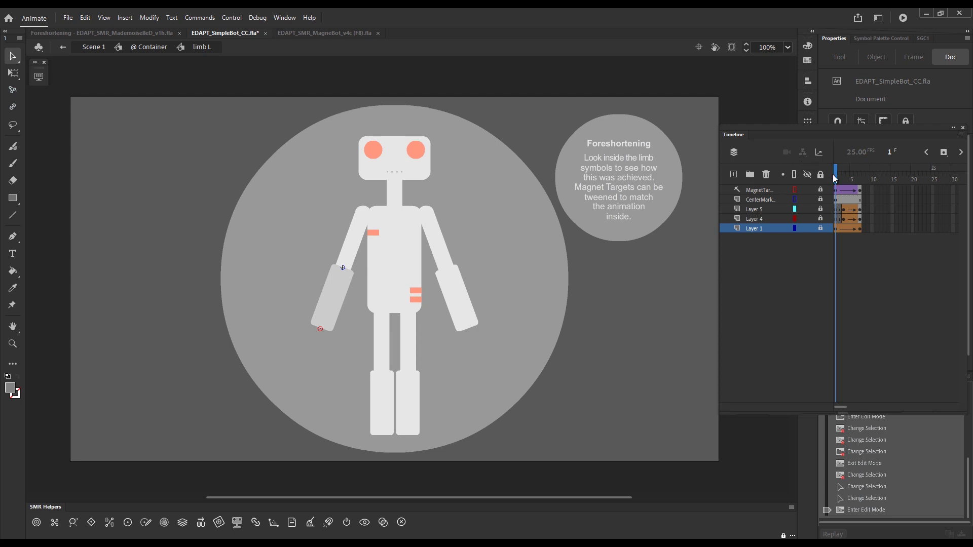
{"action": "left_click_drag", "start_coordinate": [841, 176], "coordinate": [861, 175]}
{"action": "left_click", "coordinate": [878, 184]}
{"action": "left_click", "coordinate": [879, 183]}
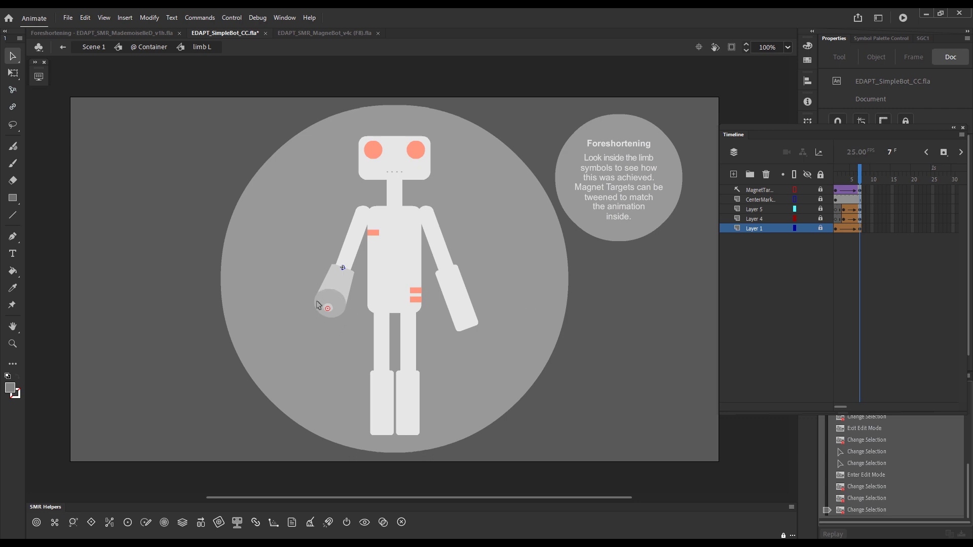
{"action": "mouse_move", "coordinate": [872, 175]}
{"action": "left_mouse_down"}
{"action": "mouse_move", "coordinate": [837, 180]}
{"action": "mouse_move", "coordinate": [870, 180]}
{"action": "left_mouse_up"}
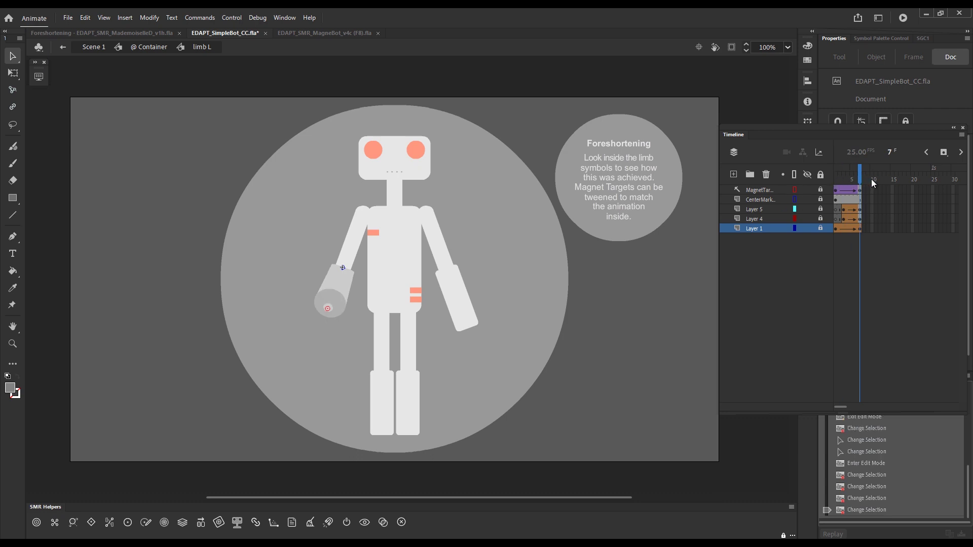
{"action": "left_click", "coordinate": [148, 47]}
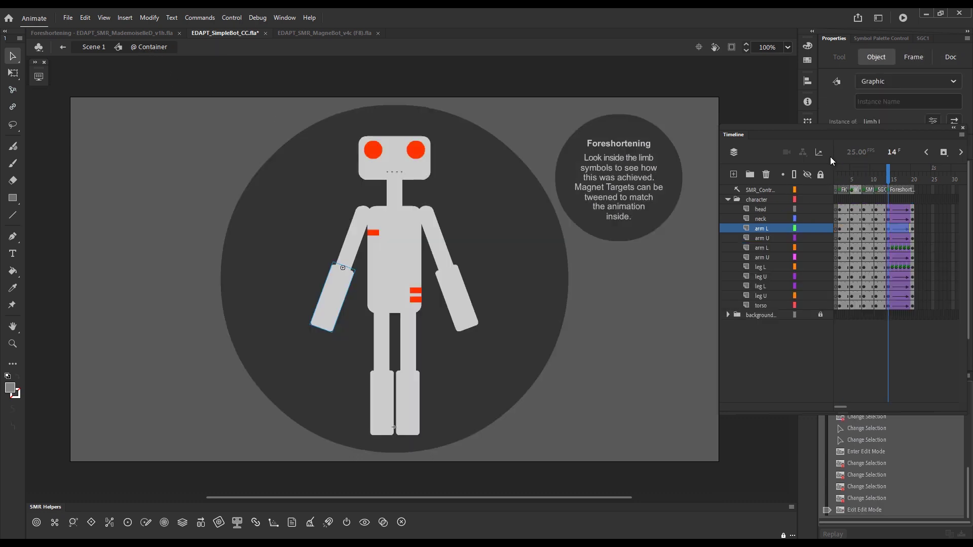
{"action": "left_click", "coordinate": [893, 180]}
{"action": "left_click_drag", "start_coordinate": [893, 181], "coordinate": [918, 180]}
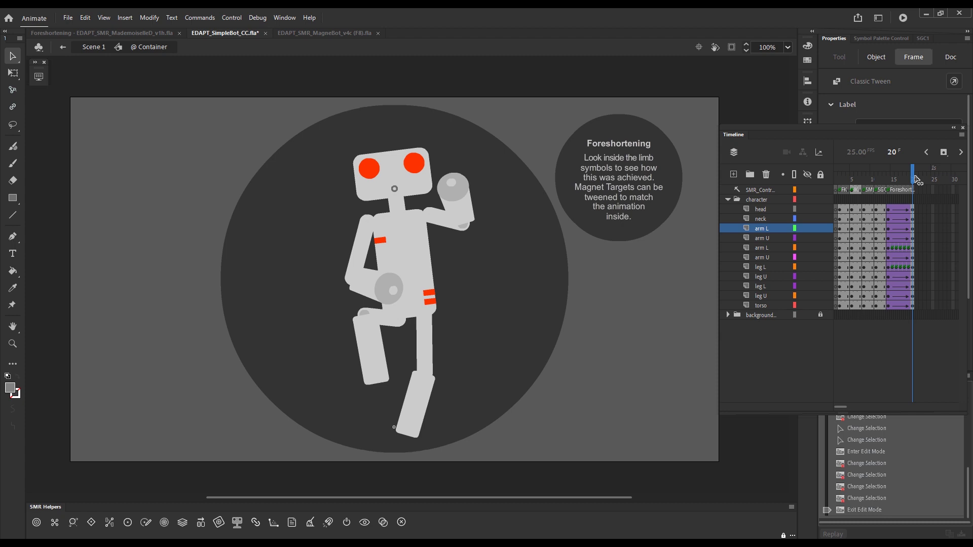
{"action": "left_click", "coordinate": [446, 228]}
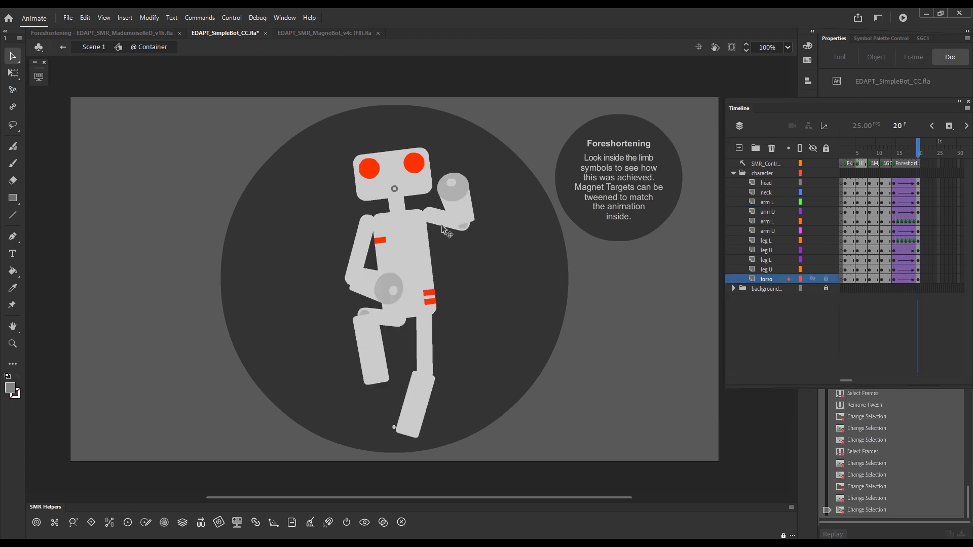
{"action": "left_click", "coordinate": [446, 228]}
{"action": "double_click", "coordinate": [446, 228]}
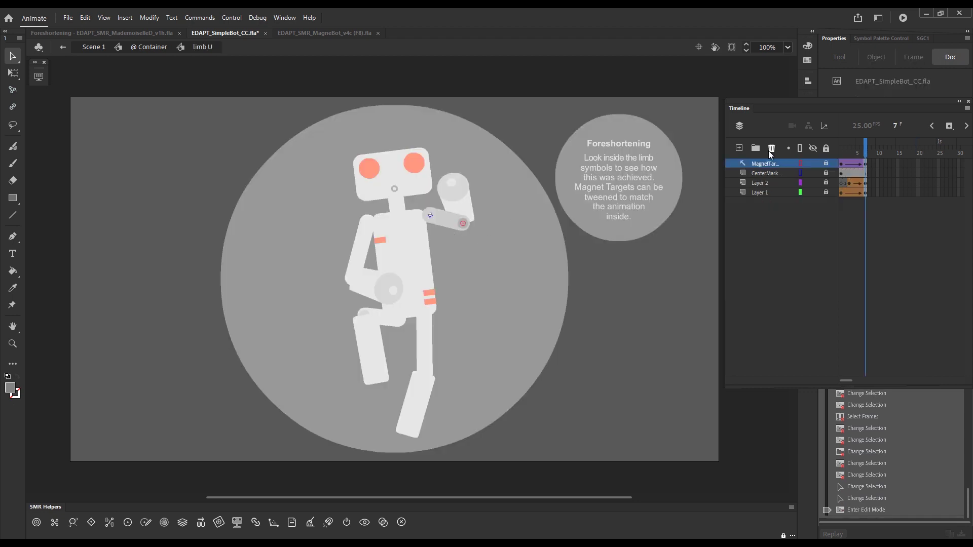
{"action": "left_click_drag", "start_coordinate": [865, 153], "coordinate": [841, 154]}
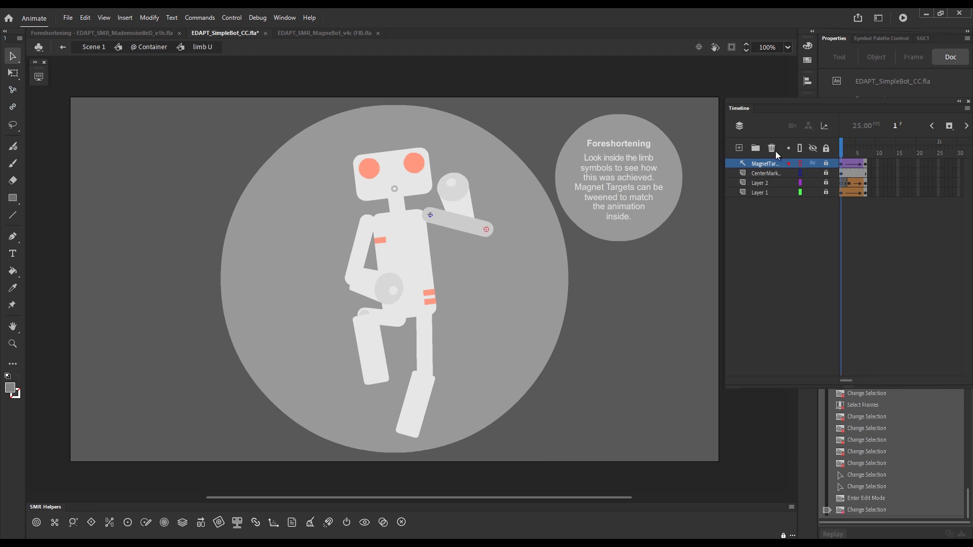
{"action": "mouse_move", "coordinate": [844, 152]}
{"action": "left_mouse_down"}
{"action": "mouse_move", "coordinate": [861, 154]}
{"action": "mouse_move", "coordinate": [841, 155]}
{"action": "mouse_move", "coordinate": [842, 167]}
{"action": "left_mouse_up"}
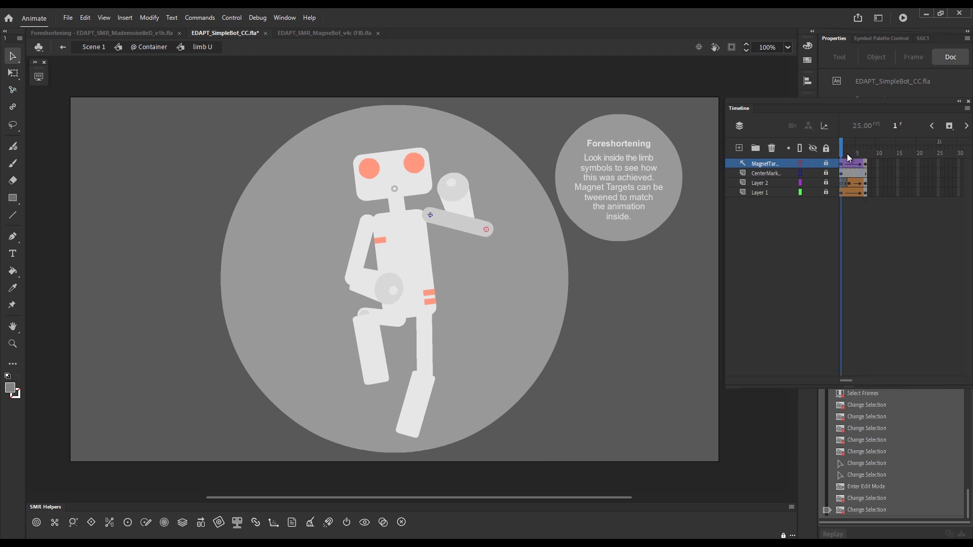
{"action": "left_click_drag", "start_coordinate": [842, 153], "coordinate": [870, 159]}
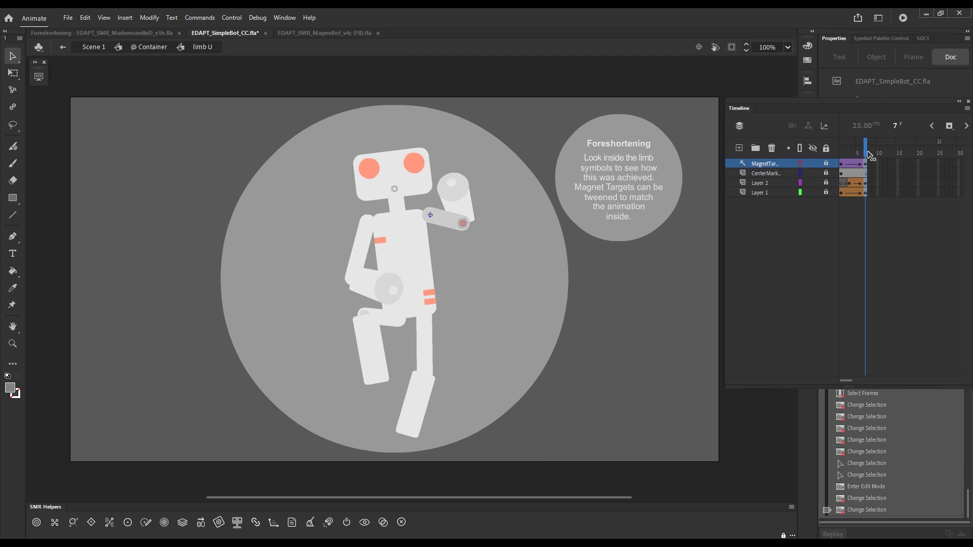
{"action": "mouse_move", "coordinate": [870, 158]}
{"action": "left_mouse_down"}
{"action": "mouse_move", "coordinate": [849, 158]}
{"action": "mouse_move", "coordinate": [860, 158]}
{"action": "left_mouse_up"}
{"action": "left_click", "coordinate": [858, 163]}
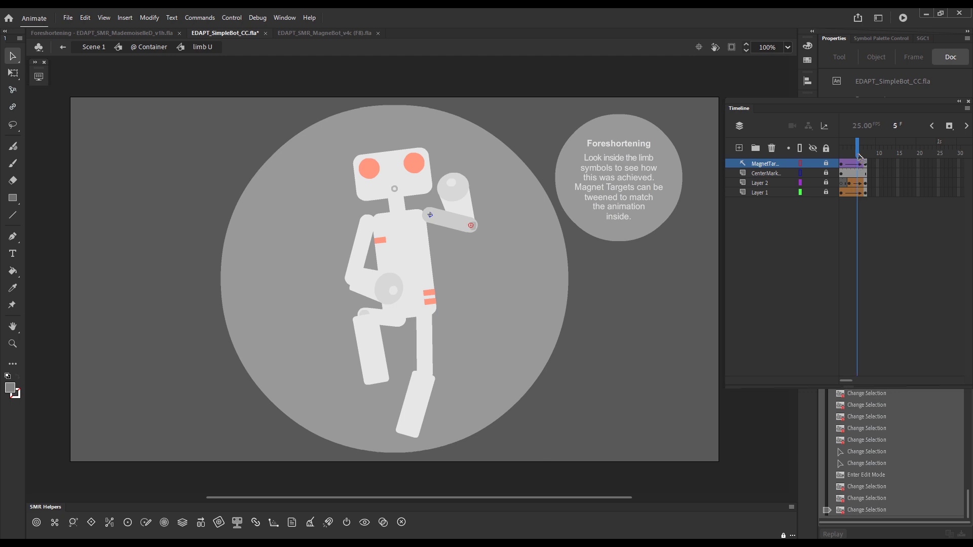
{"action": "left_click", "coordinate": [860, 158]}
Back in the Container, move the hand aside and step the upper arm to a longer foreshortened frame
{"action": "left_click", "coordinate": [164, 52]}
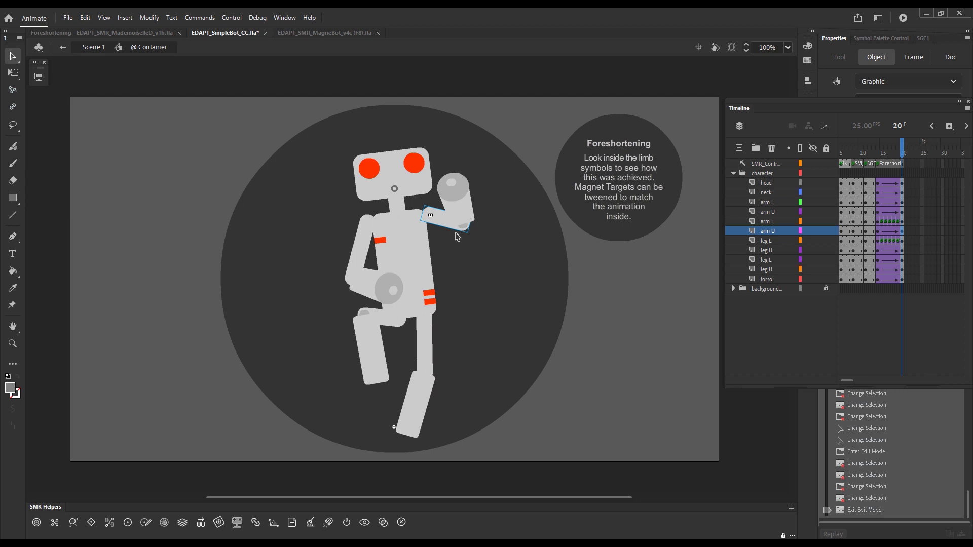
{"action": "left_click_drag", "start_coordinate": [465, 202], "coordinate": [514, 165]}
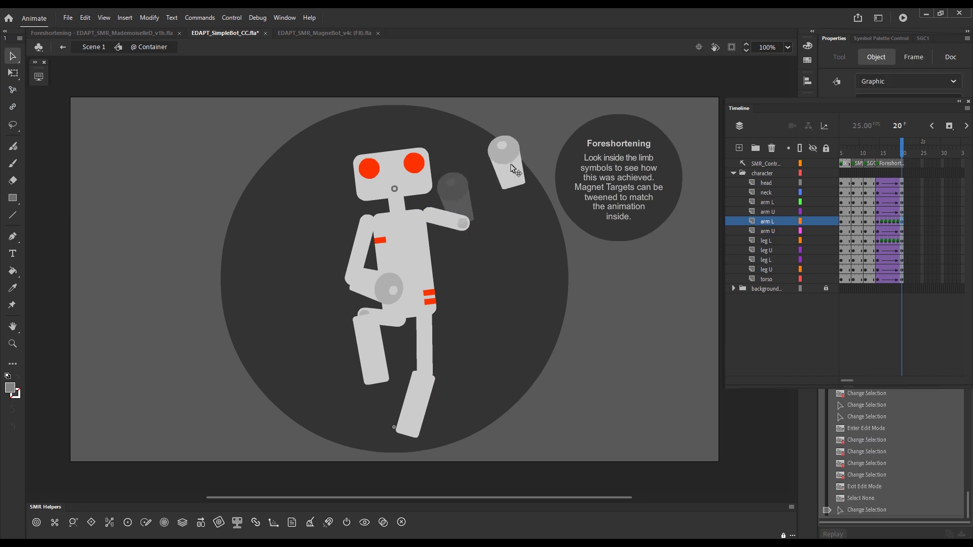
{"action": "left_click", "coordinate": [445, 219]}
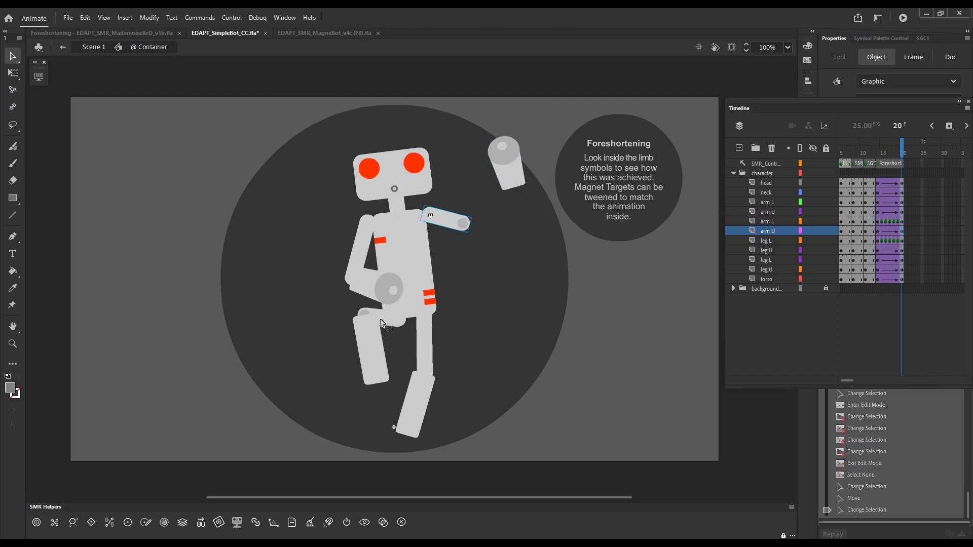
{"action": "key", "text": "shift+comma"}
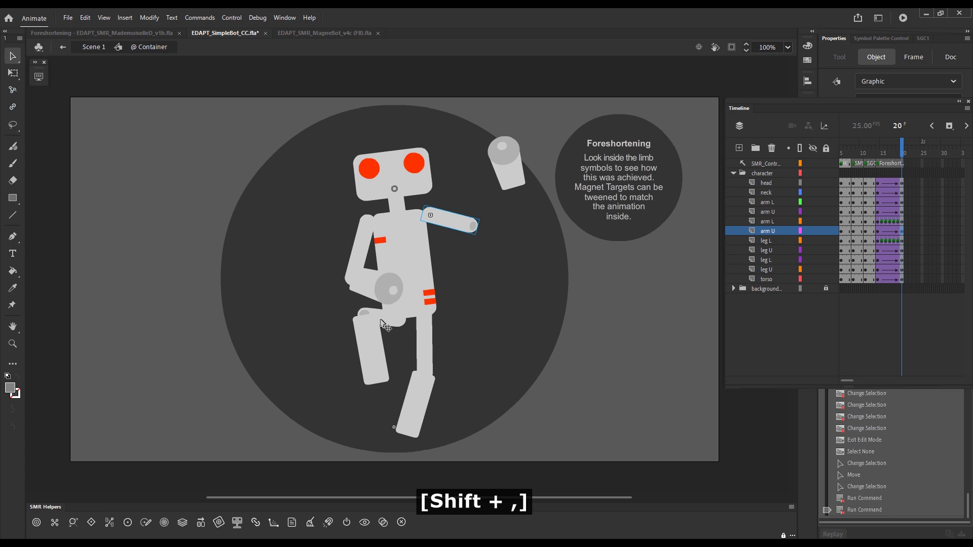
{"action": "key", "text": "shift+comma"}
{"action": "key", "text": "shift+comma"}
{"action": "key", "text": "shift+comma"}
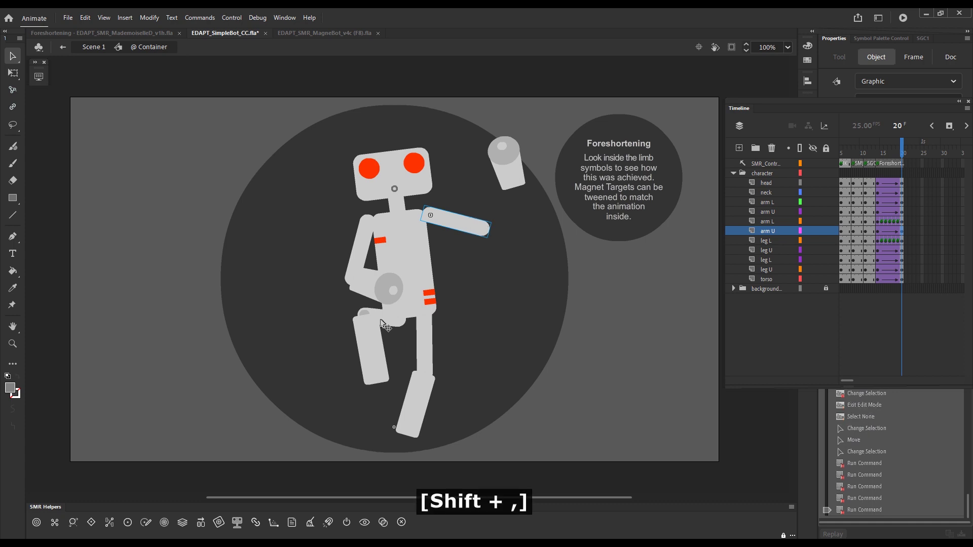
{"action": "key", "text": "shift+period"}
{"action": "key", "text": "shift+period"}
{"action": "key", "text": "shift+period"}
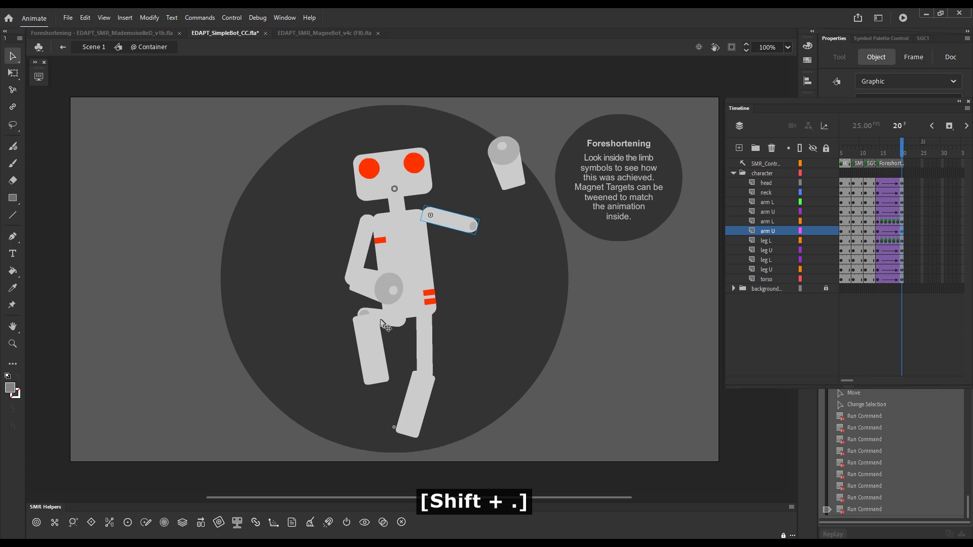
{"action": "key", "text": "shift+comma"}
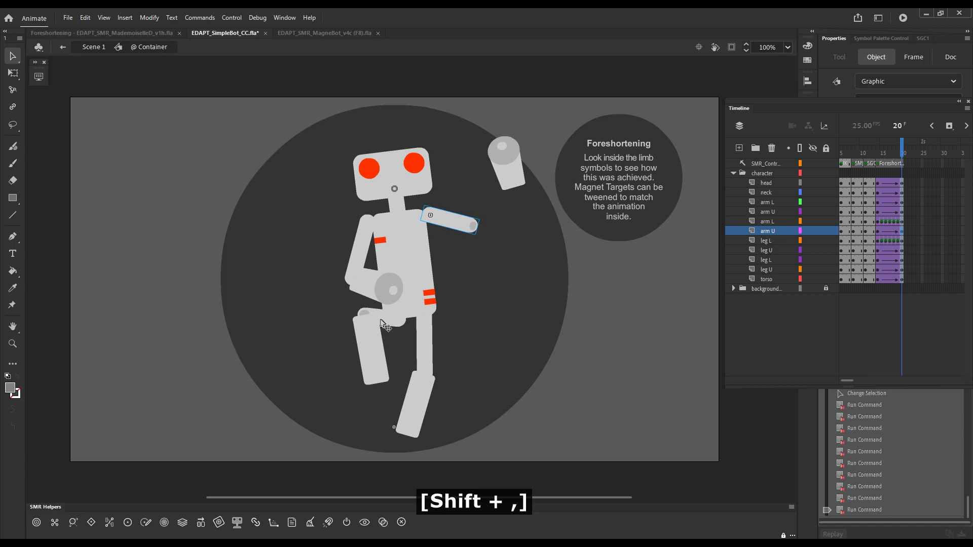
Snap the detached hand back onto the end of the upper arm and deselect
{"action": "left_click", "coordinate": [521, 172]}
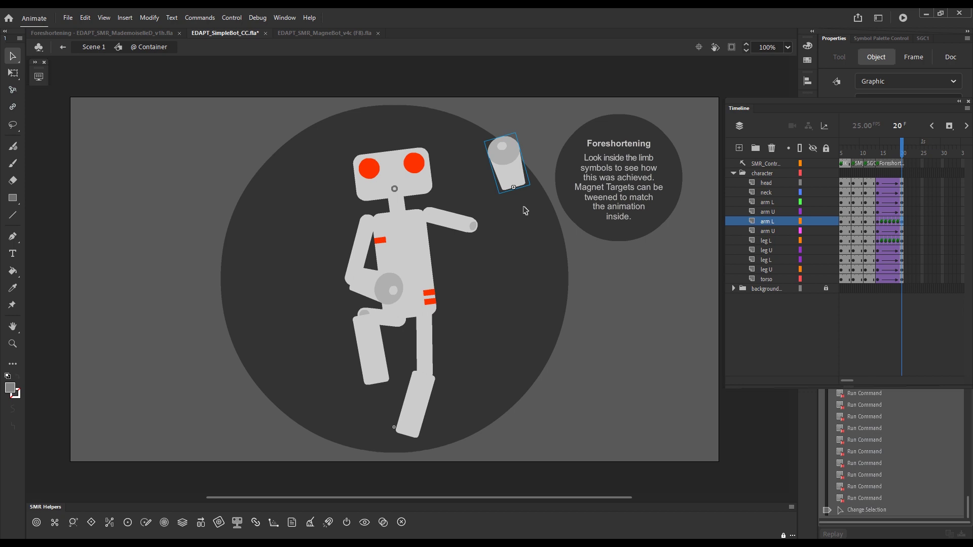
{"action": "key", "text": "grave"}
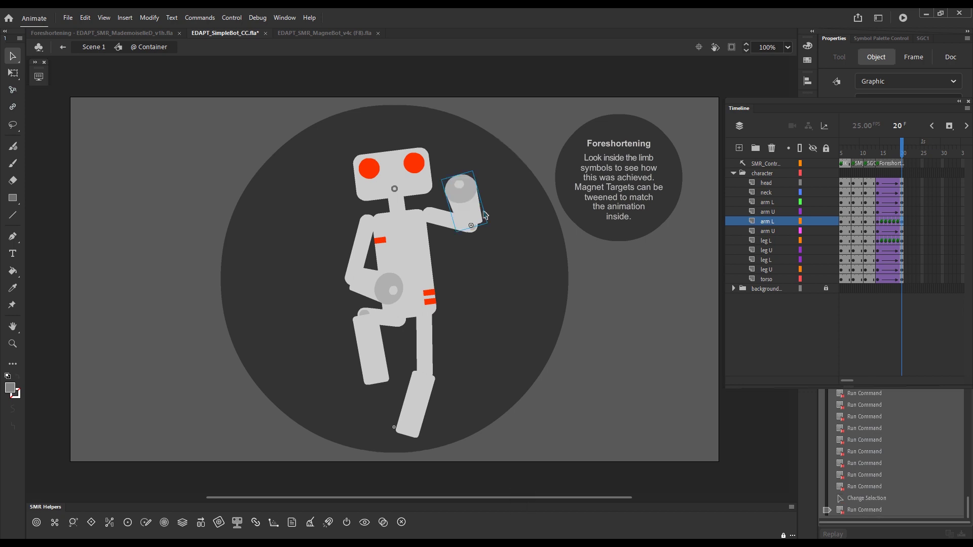
{"action": "left_click", "coordinate": [516, 190]}
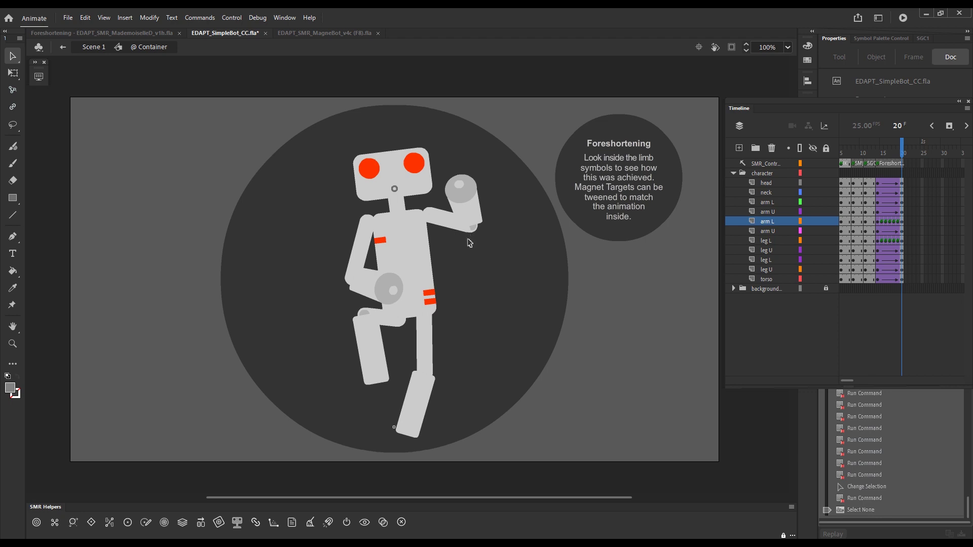
In the MagneBot document, pan to the front-view robot and enter the _RB_F symbol
{"action": "left_click", "coordinate": [343, 35]}
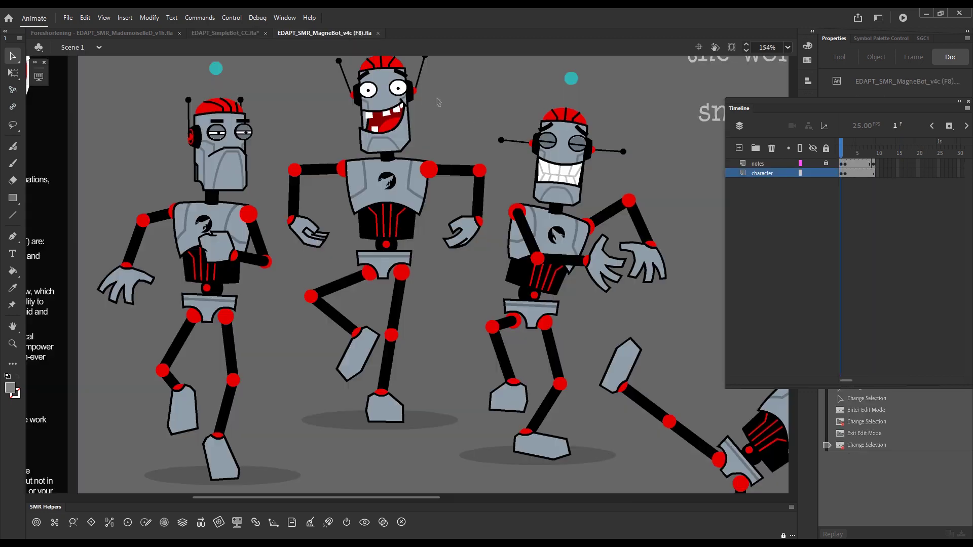
{"action": "left_click", "coordinate": [845, 153]}
{"action": "left_click", "coordinate": [849, 154]}
{"action": "key", "text": "space"}
{"action": "left_click_drag", "start_coordinate": [548, 243], "coordinate": [509, 235]}
{"action": "double_click", "coordinate": [452, 260]}
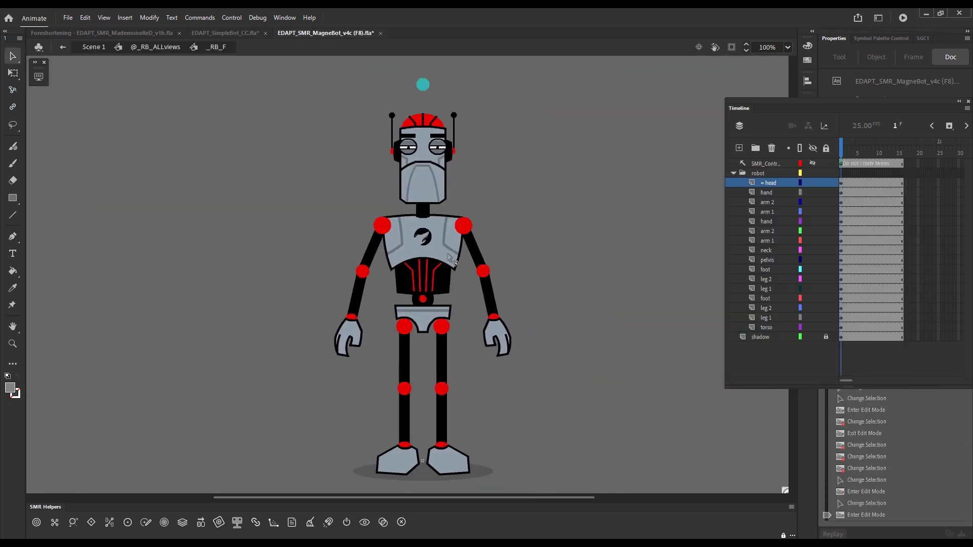
Open the RB_arm_upper symbol and scrub through its foreshortening frames
{"action": "left_click", "coordinate": [476, 252]}
{"action": "left_click", "coordinate": [509, 251]}
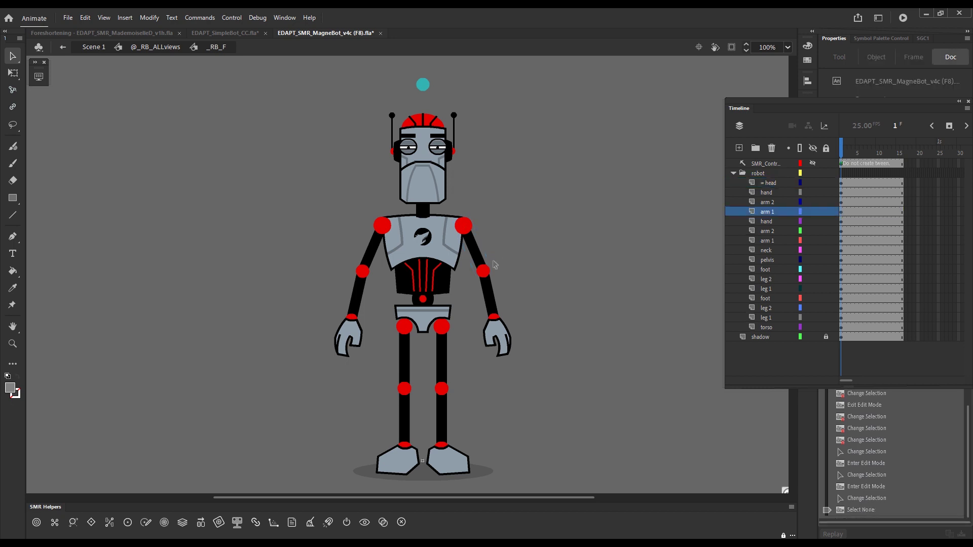
{"action": "double_click", "coordinate": [481, 250]}
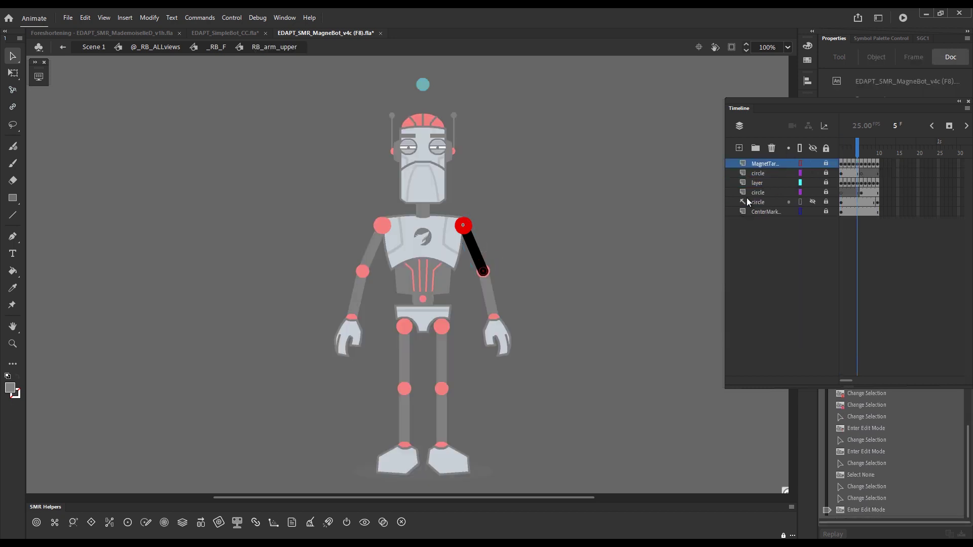
{"action": "left_click", "coordinate": [812, 192]}
{"action": "left_click", "coordinate": [812, 192]}
{"action": "left_click_drag", "start_coordinate": [863, 150], "coordinate": [882, 161]}
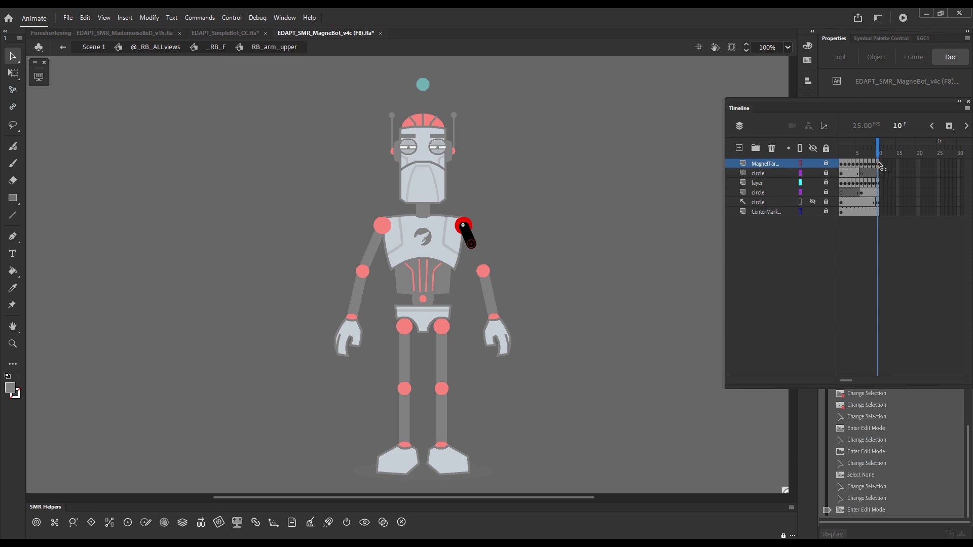
Check RB_arm_lower frames 5 to 10, then return to _RB_F and rearrange the workspace
{"action": "double_click", "coordinate": [602, 289]}
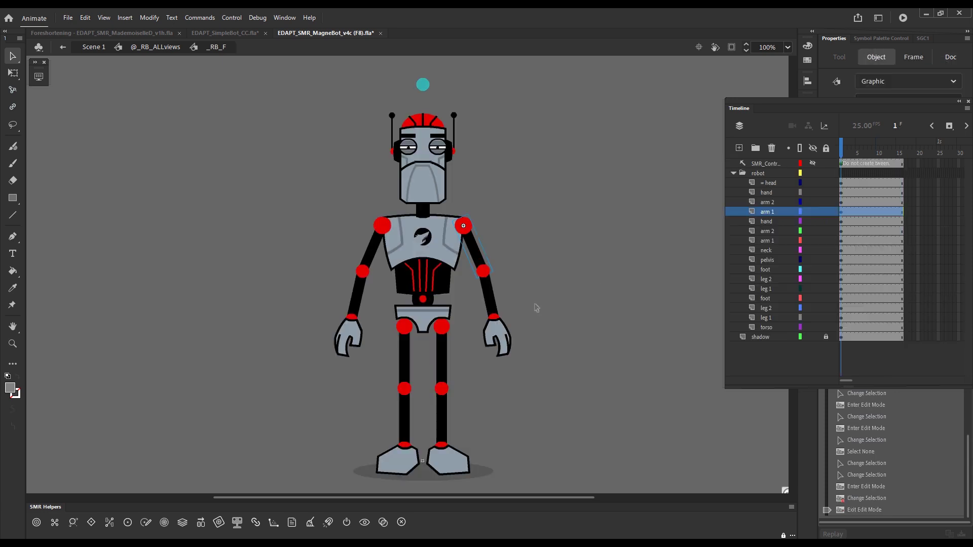
{"action": "double_click", "coordinate": [497, 298]}
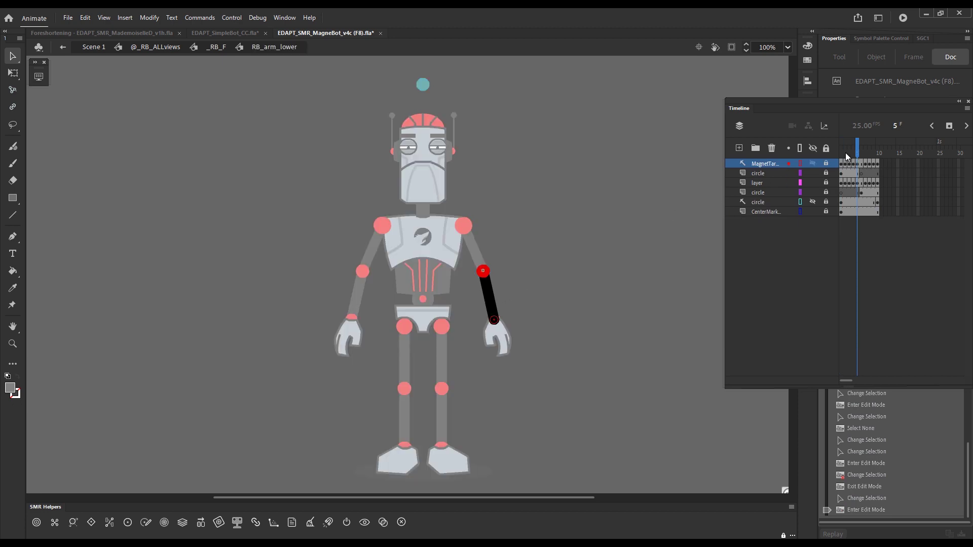
{"action": "mouse_move", "coordinate": [860, 150]}
{"action": "left_mouse_down"}
{"action": "mouse_move", "coordinate": [882, 149]}
{"action": "mouse_move", "coordinate": [835, 151]}
{"action": "mouse_move", "coordinate": [862, 151]}
{"action": "left_mouse_up"}
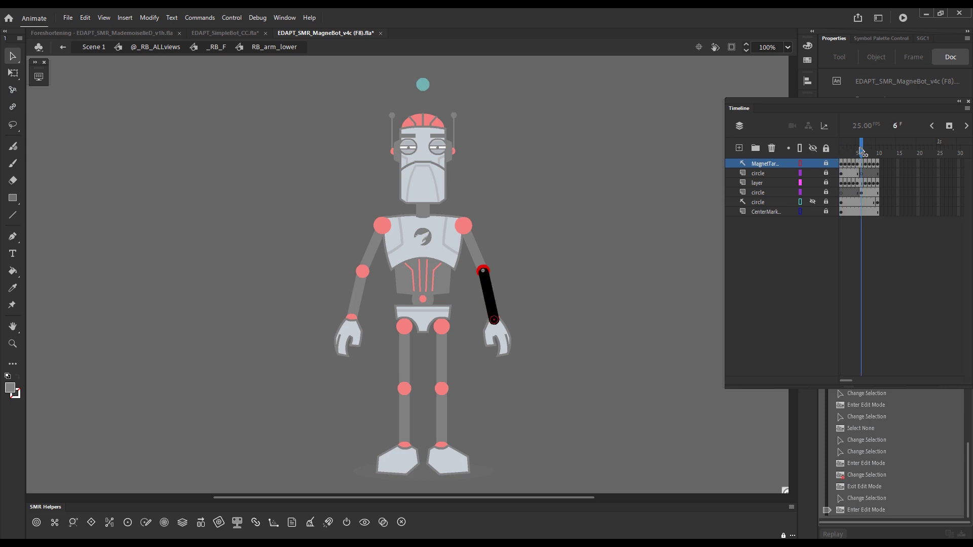
{"action": "double_click", "coordinate": [644, 274]}
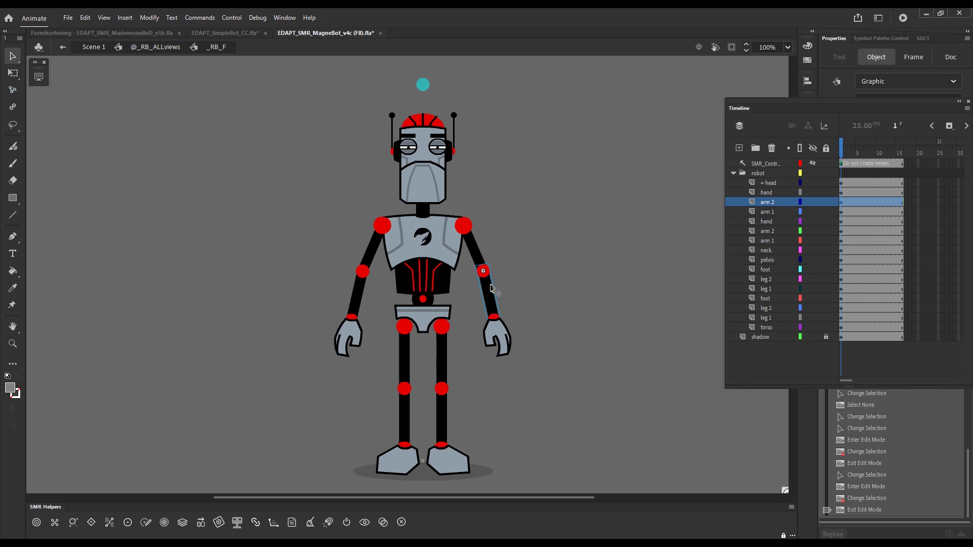
{"action": "left_click_drag", "start_coordinate": [758, 111], "coordinate": [606, 68]}
With KineFlex, pose the hand toward the hip and shorten the lower arm two foreshortened frames
{"action": "left_click", "coordinate": [522, 256]}
{"action": "key", "text": "space"}
{"action": "left_click_drag", "start_coordinate": [521, 253], "coordinate": [470, 245]}
{"action": "key", "text": "F1"}
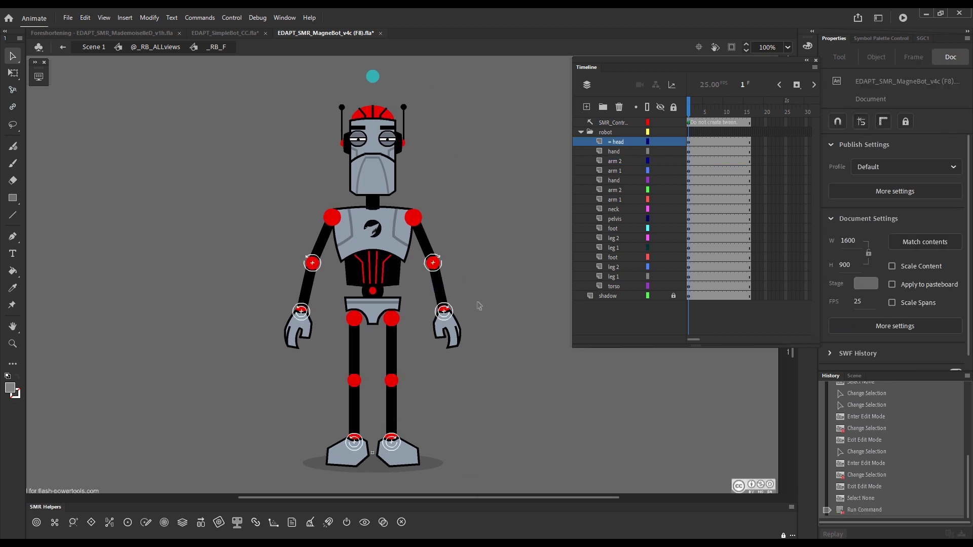
{"action": "key", "text": "g"}
{"action": "left_click_drag", "start_coordinate": [445, 314], "coordinate": [409, 279]}
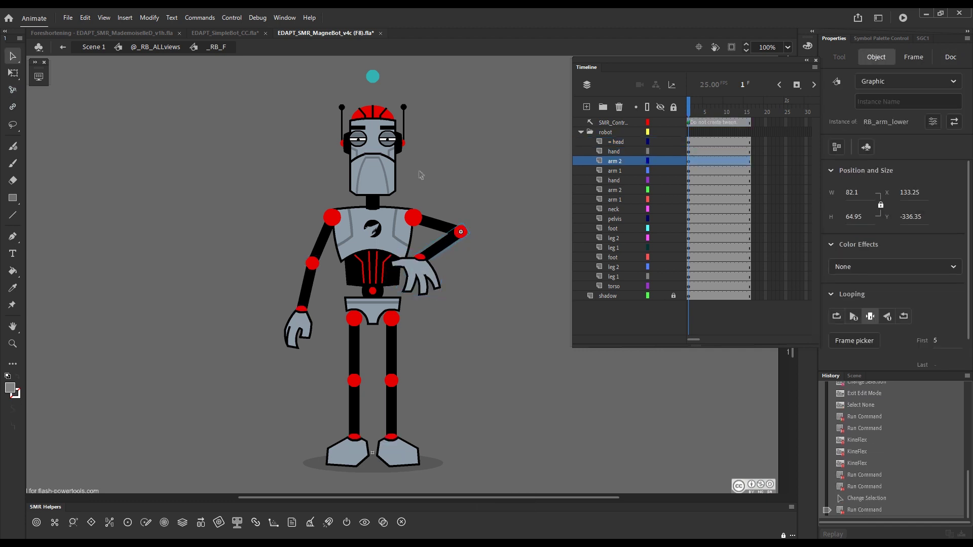
{"action": "key", "text": "shift"}
{"action": "key", "text": "shift+period"}
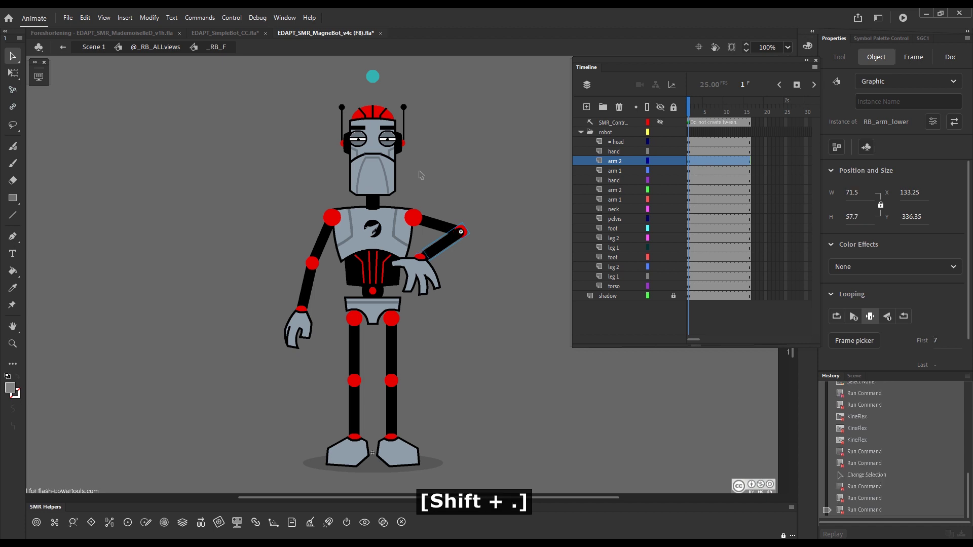
{"action": "key", "text": "shift+period"}
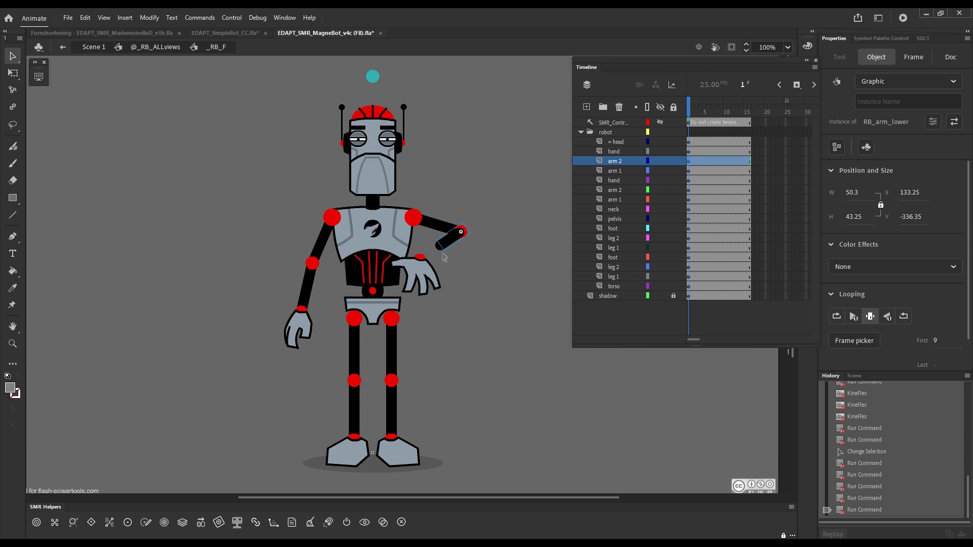
Swap the hand drawing, then bend the forearm and swing the hand up beside the head
{"action": "left_click", "coordinate": [432, 284]}
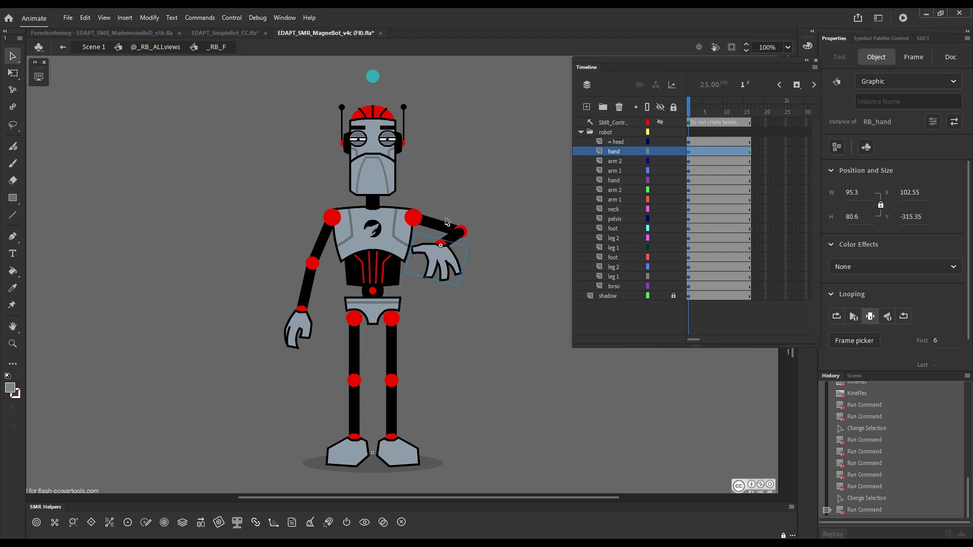
{"action": "key", "text": "shift+period"}
{"action": "key", "text": "shift+period"}
{"action": "key", "text": "shift+period"}
{"action": "key", "text": "shift+period"}
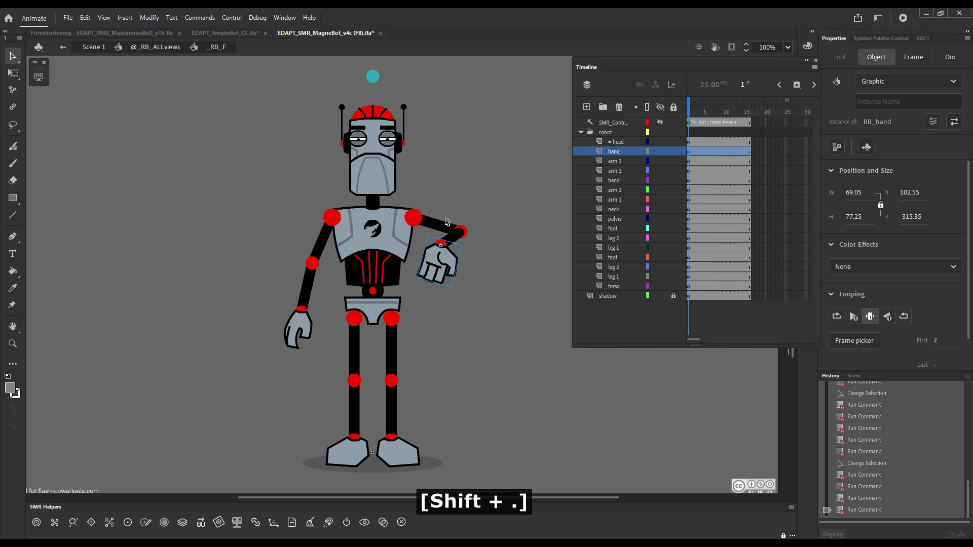
{"action": "key", "text": "g"}
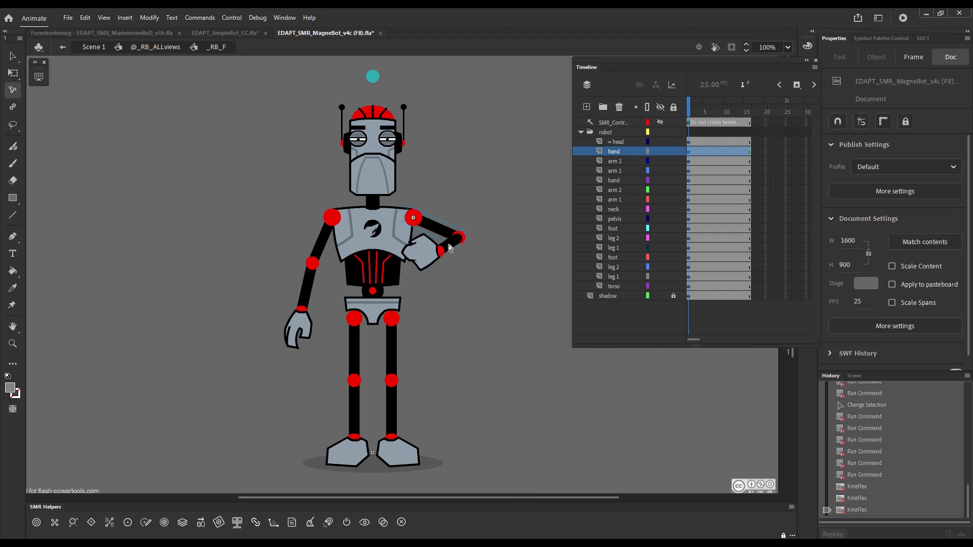
{"action": "left_click_drag", "start_coordinate": [446, 222], "coordinate": [375, 228]}
{"action": "key", "text": "shift+period"}
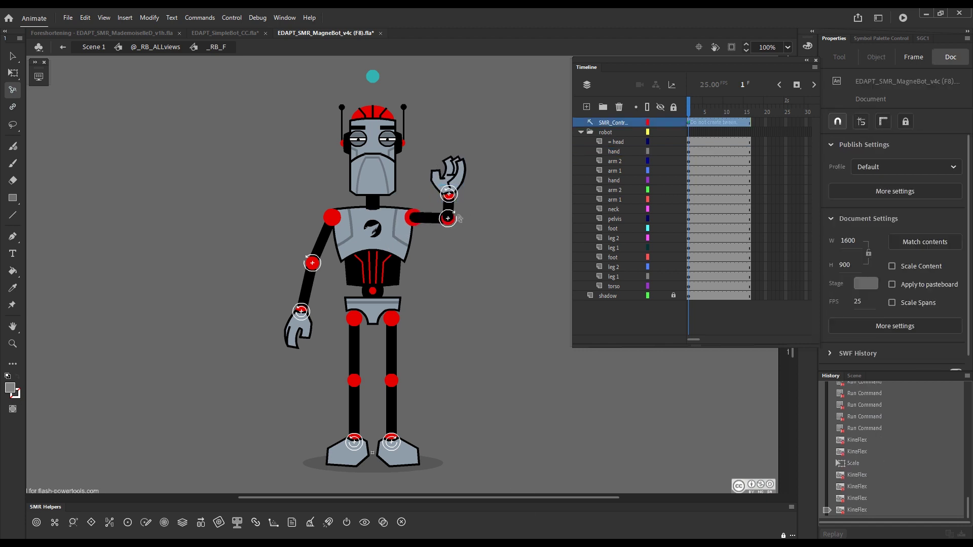
{"action": "key", "text": "F1"}
{"action": "left_click_drag", "start_coordinate": [457, 201], "coordinate": [425, 154]}
Swap in a shorter upper-leg drawing, lift the knee, and shorten the shin drawing
{"action": "left_click", "coordinate": [357, 362]}
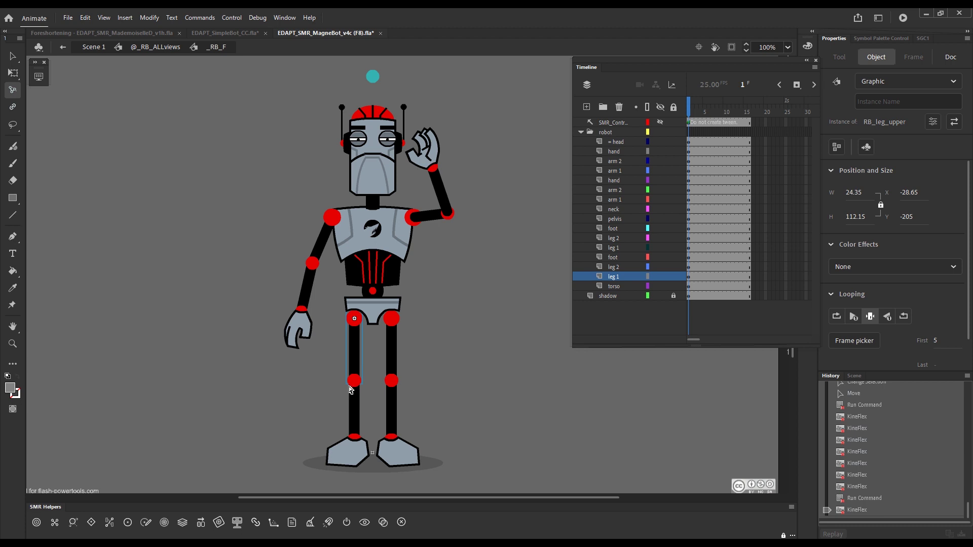
{"action": "key", "text": "shift+period"}
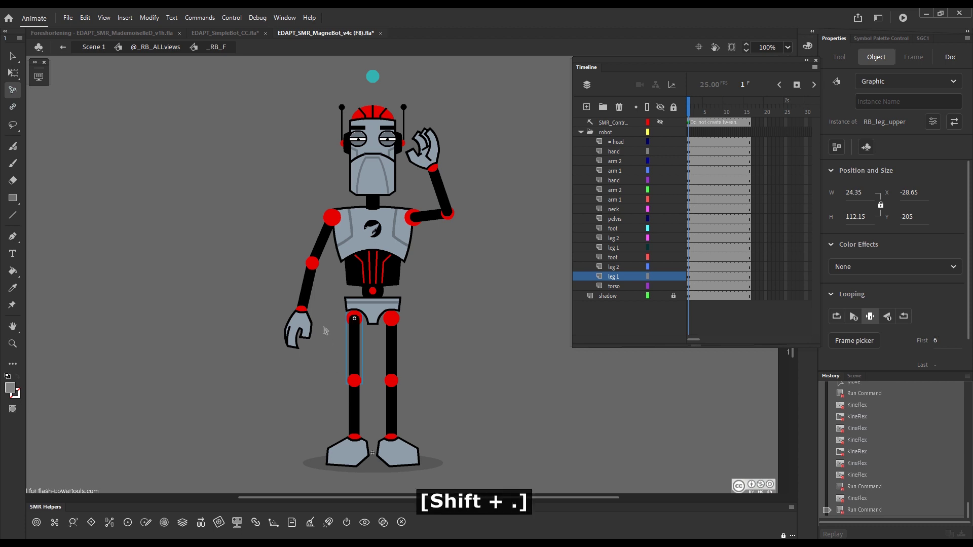
{"action": "key", "text": "shift+period"}
{"action": "key", "text": "shift+period"}
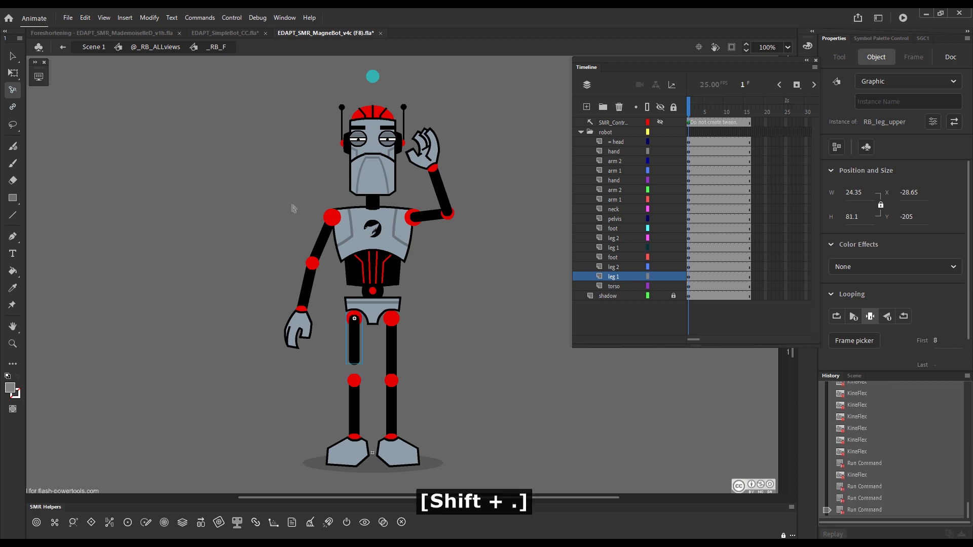
{"action": "left_click_drag", "start_coordinate": [357, 358], "coordinate": [329, 351]}
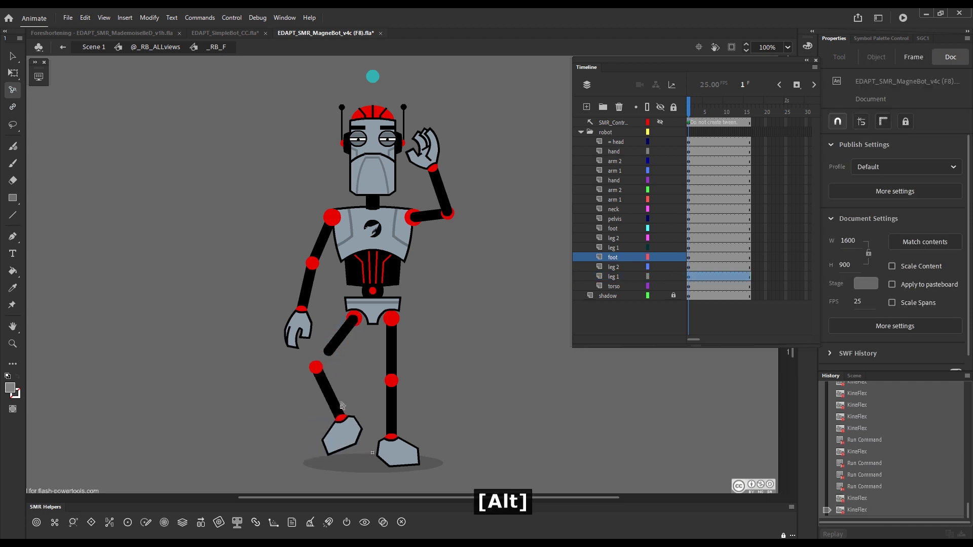
{"action": "left_click_drag", "start_coordinate": [320, 412], "coordinate": [345, 397]}
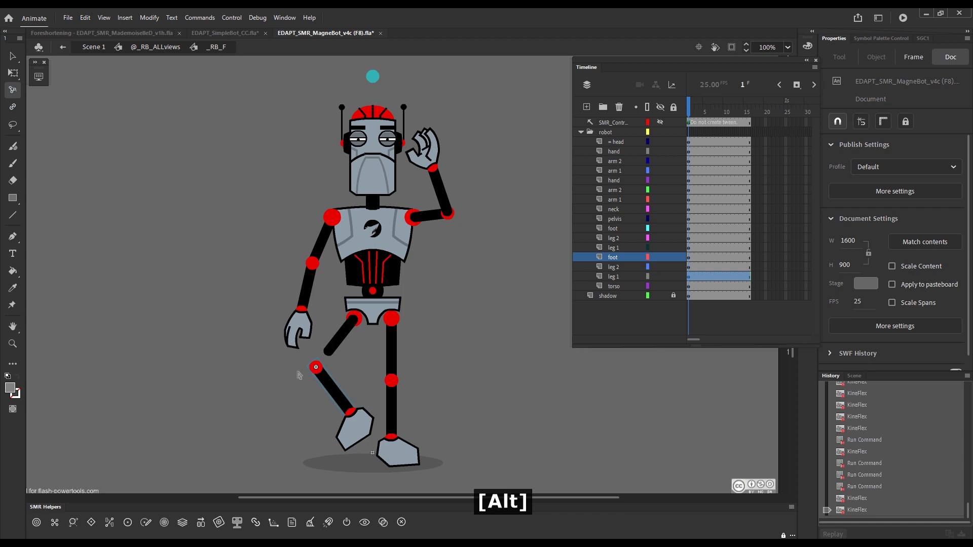
{"action": "key", "text": "shift+comma"}
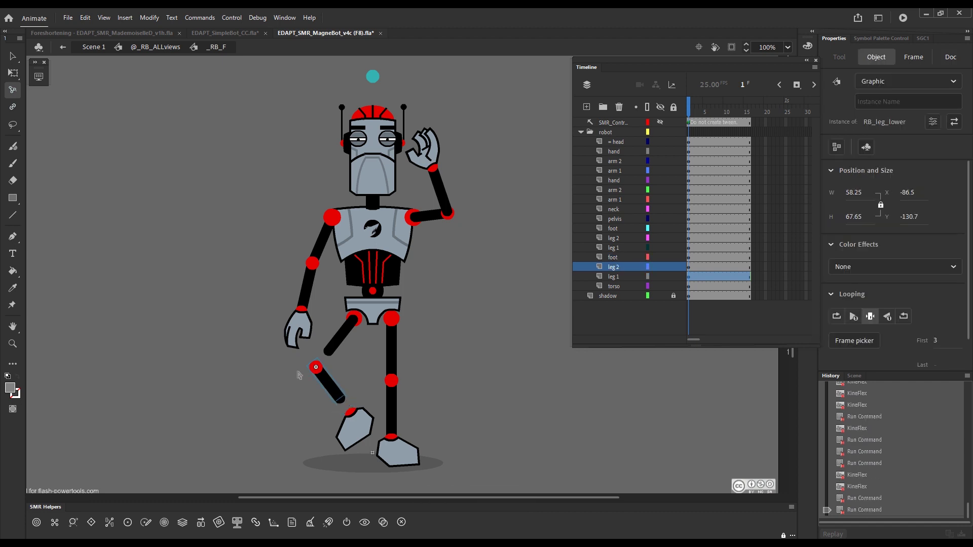
Select the raised foot and step through its drawings to a slightly tilted version
{"action": "key", "text": "q"}
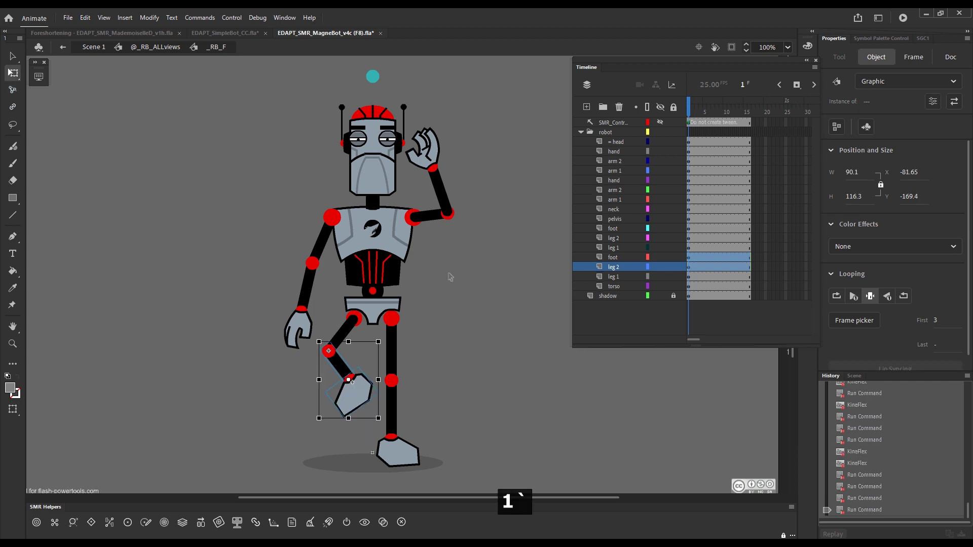
{"action": "left_click_drag", "start_coordinate": [500, 341], "coordinate": [512, 357]}
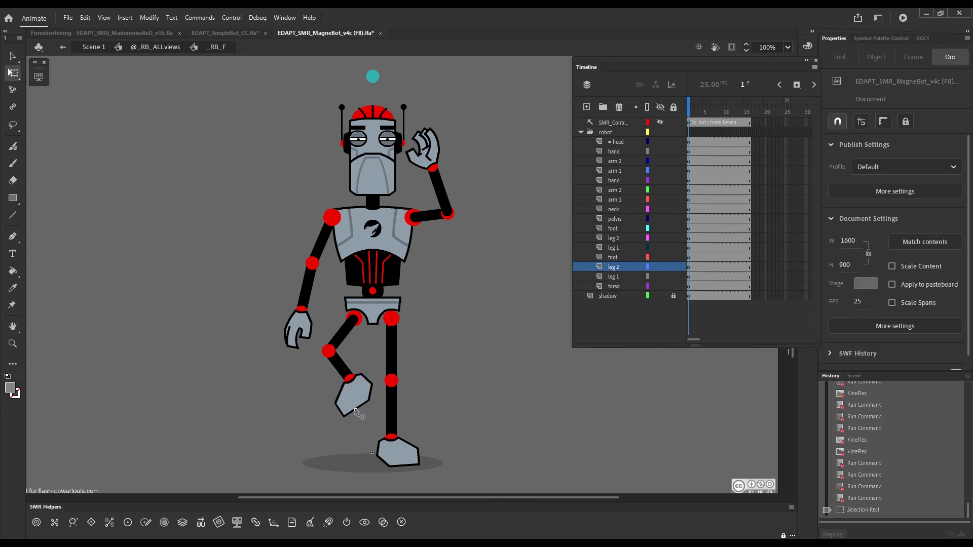
{"action": "left_click", "coordinate": [356, 403]}
{"action": "key", "text": "shift+period"}
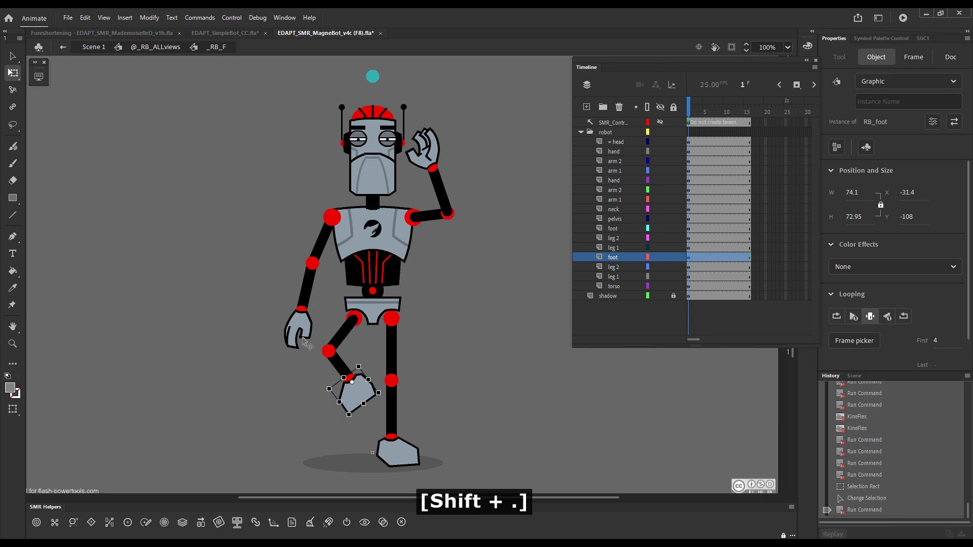
{"action": "key", "text": "shift+period"}
{"action": "key", "text": "shift+comma"}
{"action": "key", "text": "shift+comma"}
{"action": "key", "text": "shift+comma"}
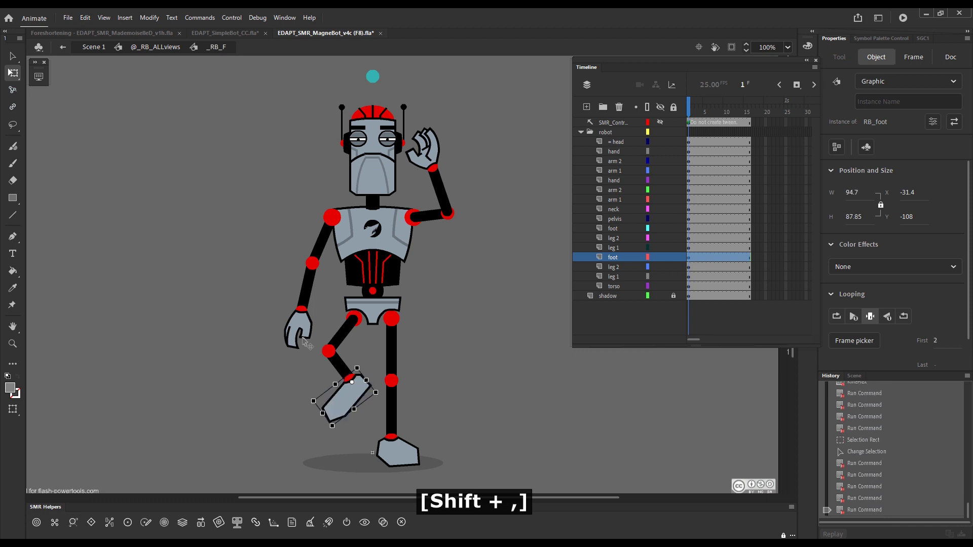
{"action": "key", "text": "shift+comma"}
{"action": "key", "text": "shift+comma"}
{"action": "key", "text": "shift+comma"}
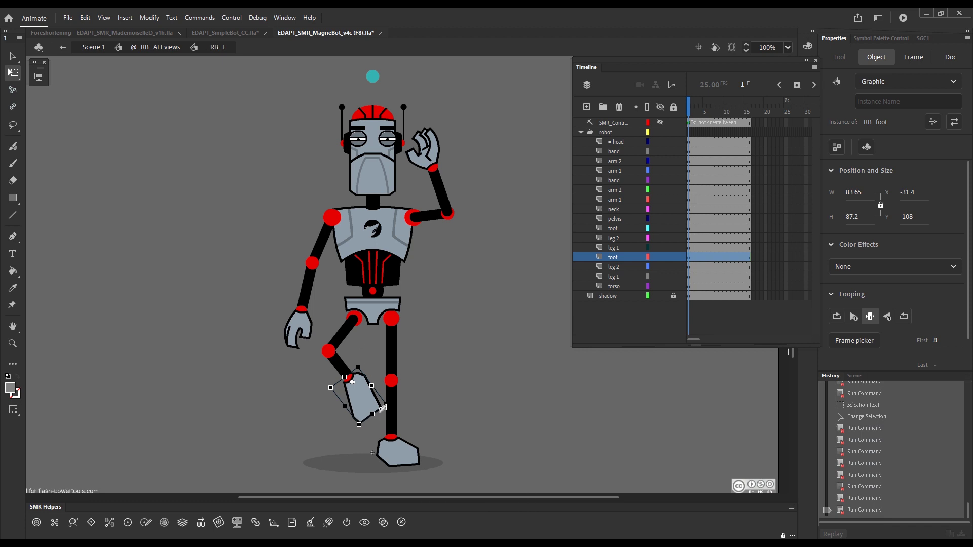
Rotate the raised foot clockwise and repose the ankle with KineFlex, bending only at the knee
{"action": "mouse_move", "coordinate": [394, 409]}
{"action": "left_mouse_down"}
{"action": "mouse_move", "coordinate": [379, 429]}
{"action": "mouse_move", "coordinate": [386, 425]}
{"action": "left_mouse_up"}
{"action": "left_click", "coordinate": [450, 382]}
{"action": "key", "text": "F1"}
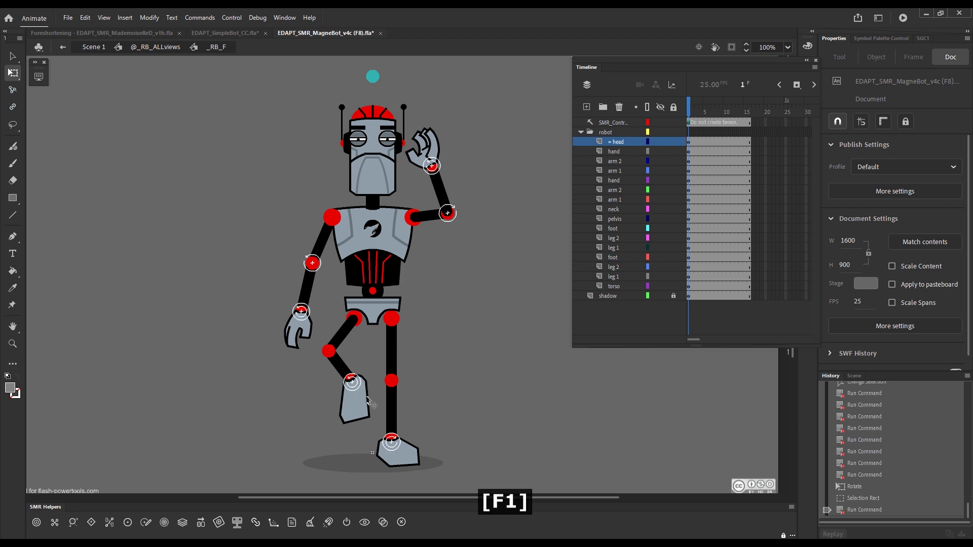
{"action": "key", "text": "g"}
{"action": "key", "text": "alt"}
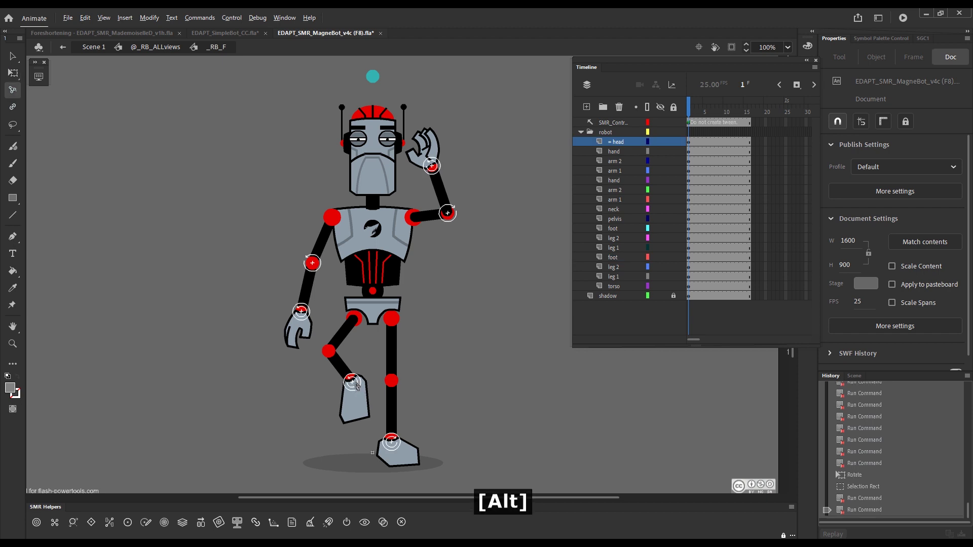
{"action": "left_click_drag", "start_coordinate": [357, 386], "coordinate": [357, 384]}
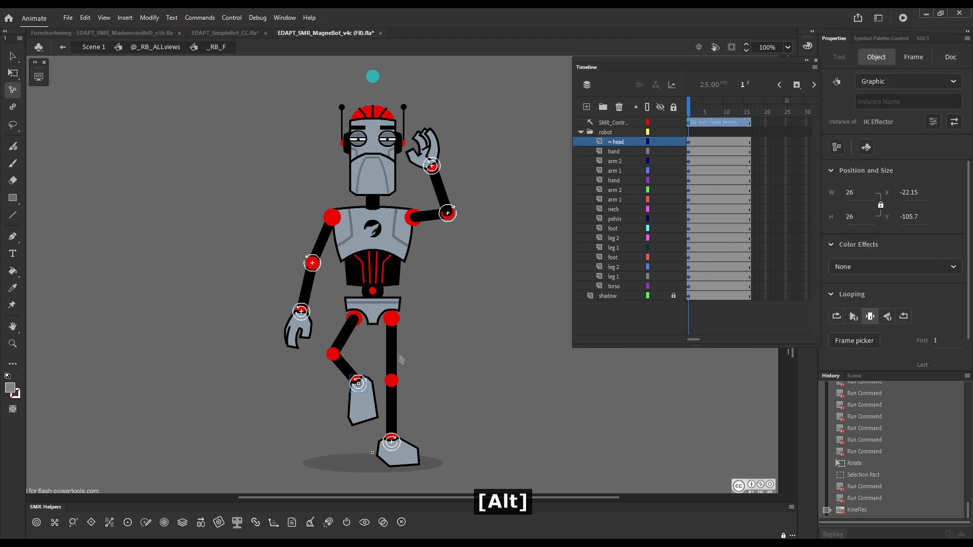
Shift the robot's body right with the foot planted, then return to the Foreshortening document
{"action": "left_click", "coordinate": [302, 306], "text": "alt+shift"}
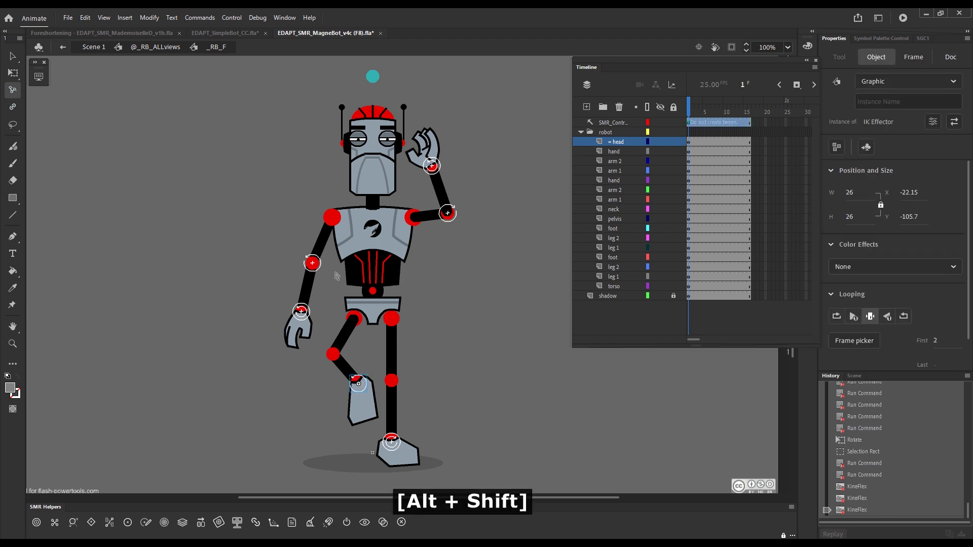
{"action": "left_click", "coordinate": [432, 165], "text": "alt+shift"}
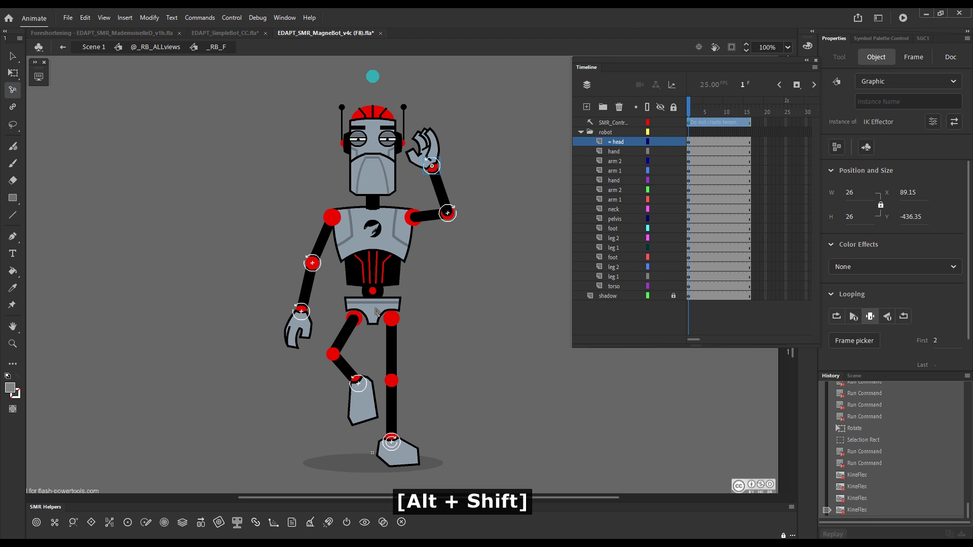
{"action": "key", "text": "shift"}
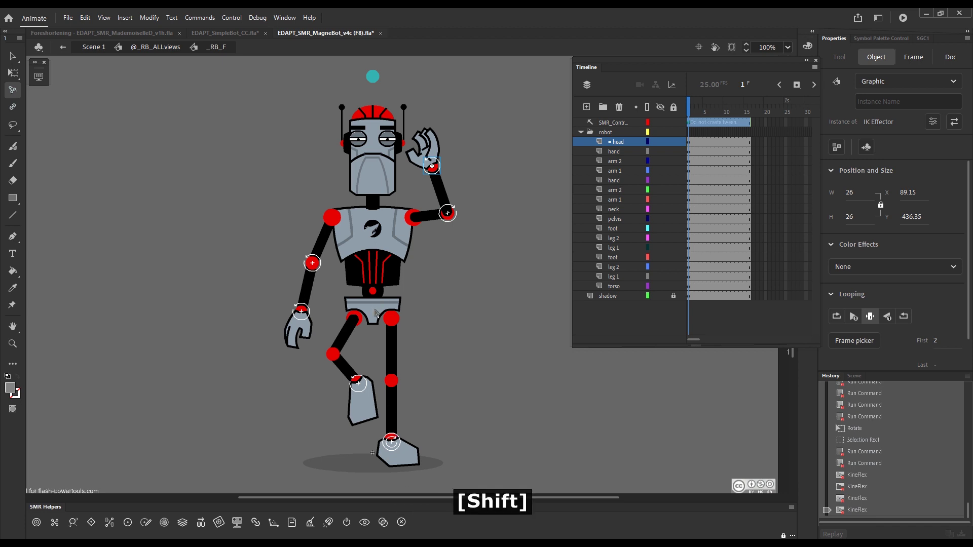
{"action": "left_click_drag", "start_coordinate": [377, 311], "coordinate": [383, 313]}
{"action": "key", "text": "alt"}
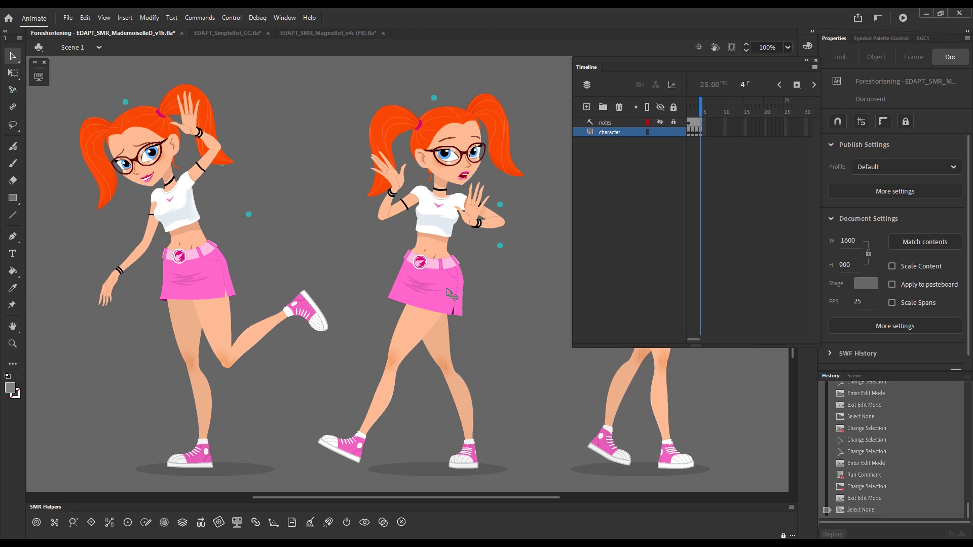
Enter Mademoiselle DEdaptoix at frame 16, open her MlleD arm 2 symbol and scrub to frame 3
{"action": "double_click", "coordinate": [448, 294]}
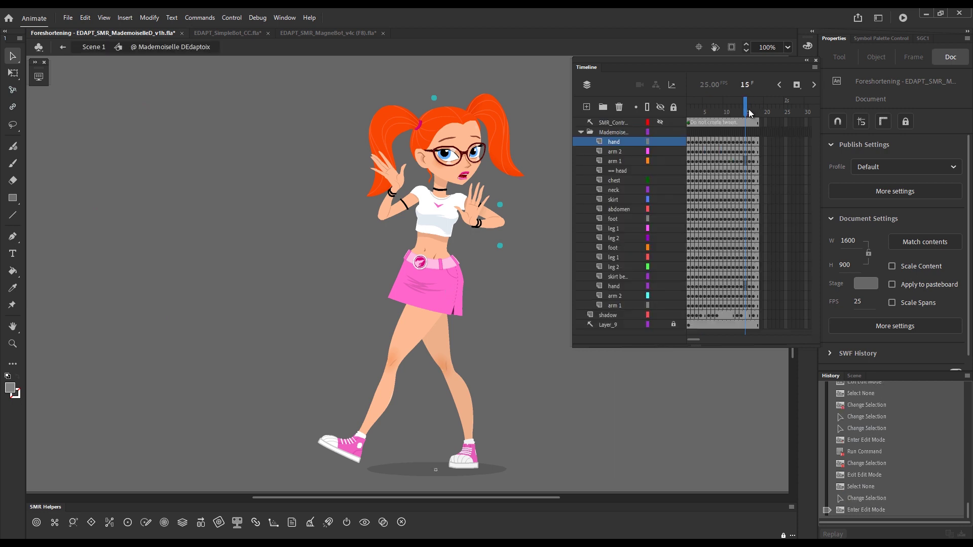
{"action": "left_click", "coordinate": [750, 113]}
{"action": "left_click", "coordinate": [436, 171]}
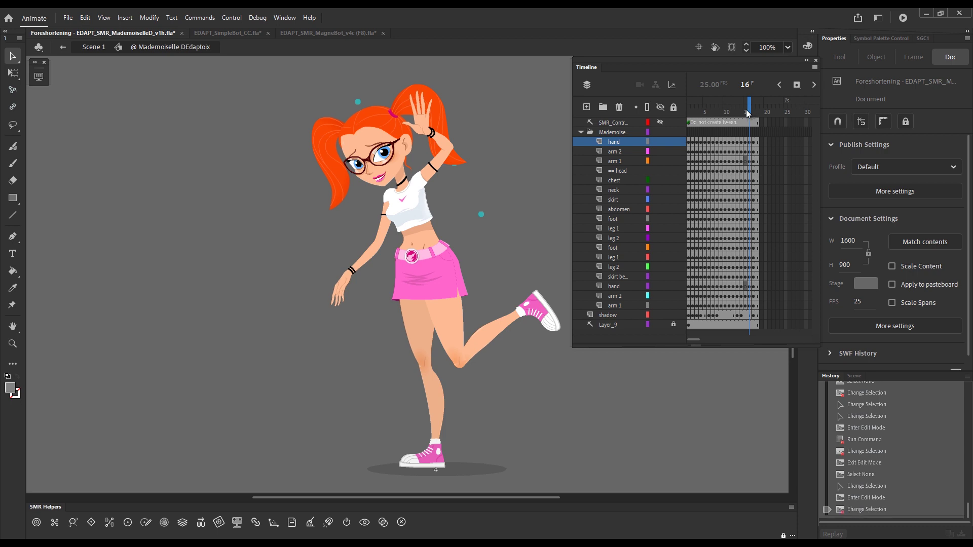
{"action": "double_click", "coordinate": [369, 258]}
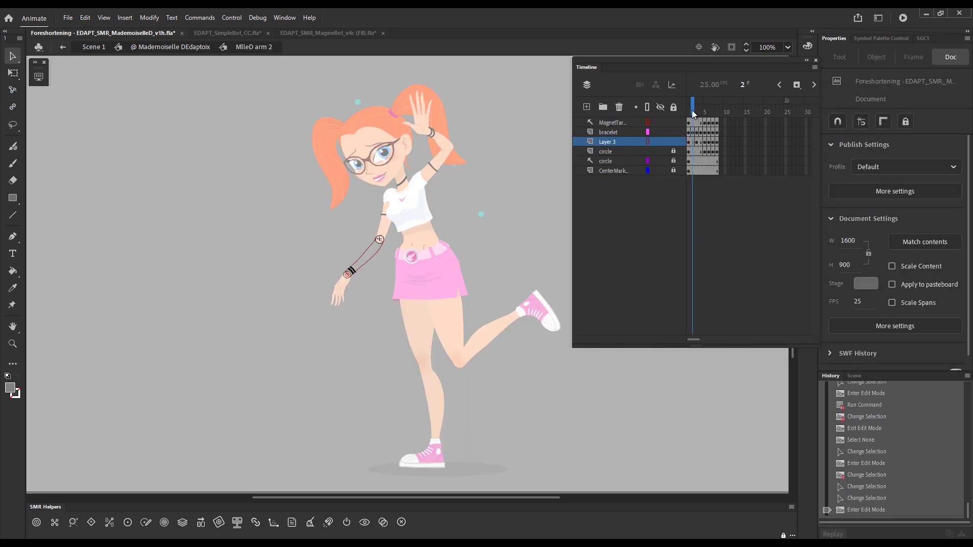
{"action": "left_click_drag", "start_coordinate": [696, 112], "coordinate": [720, 116]}
Zoom in on the forearm and step the arm symbol back through frame 7 to frame 6
{"action": "key", "text": "ctrl+space"}
{"action": "left_click_drag", "start_coordinate": [284, 340], "coordinate": [543, 50]}
{"action": "key", "text": "space"}
{"action": "left_click_drag", "start_coordinate": [503, 266], "coordinate": [507, 240]}
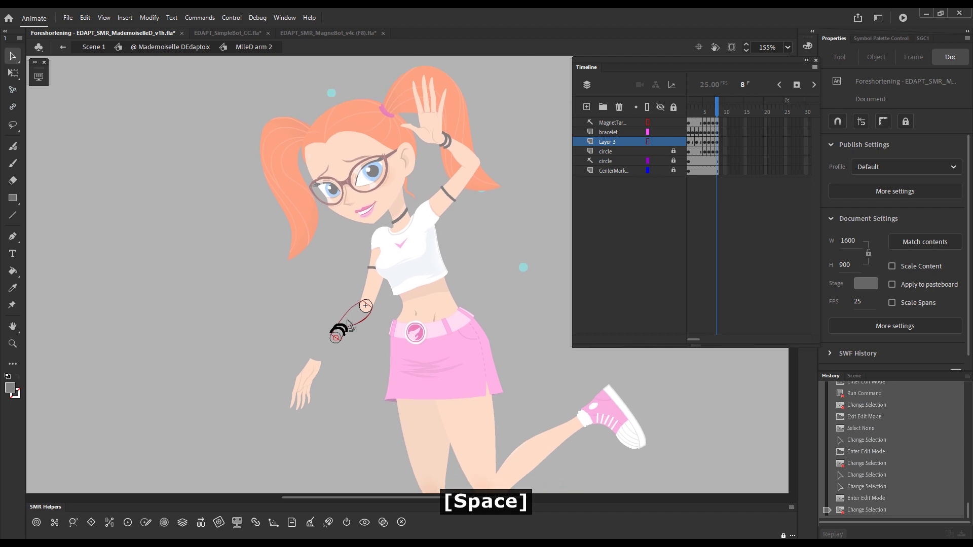
{"action": "key", "text": "ctrl+space"}
{"action": "left_click_drag", "start_coordinate": [255, 412], "coordinate": [550, 56]}
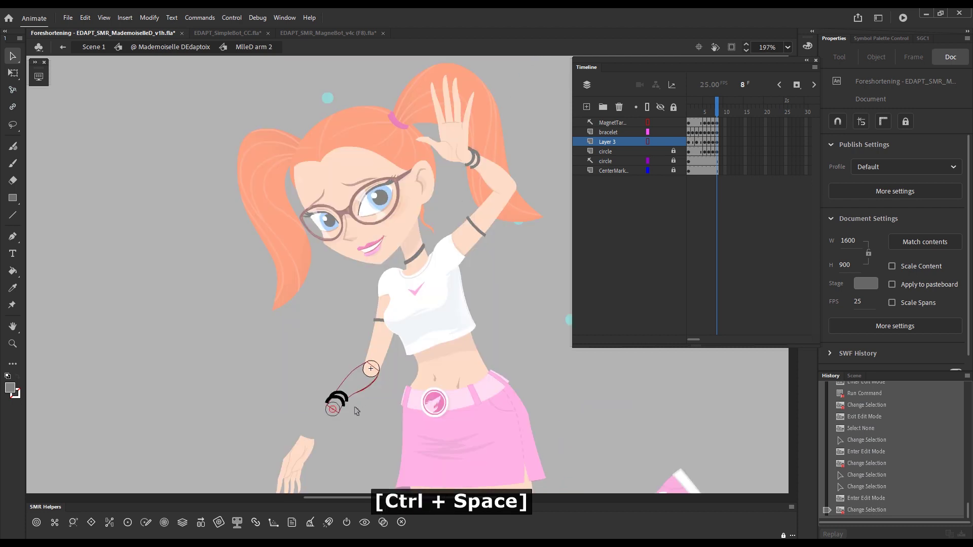
{"action": "left_click", "coordinate": [716, 110]}
{"action": "left_click", "coordinate": [712, 111]}
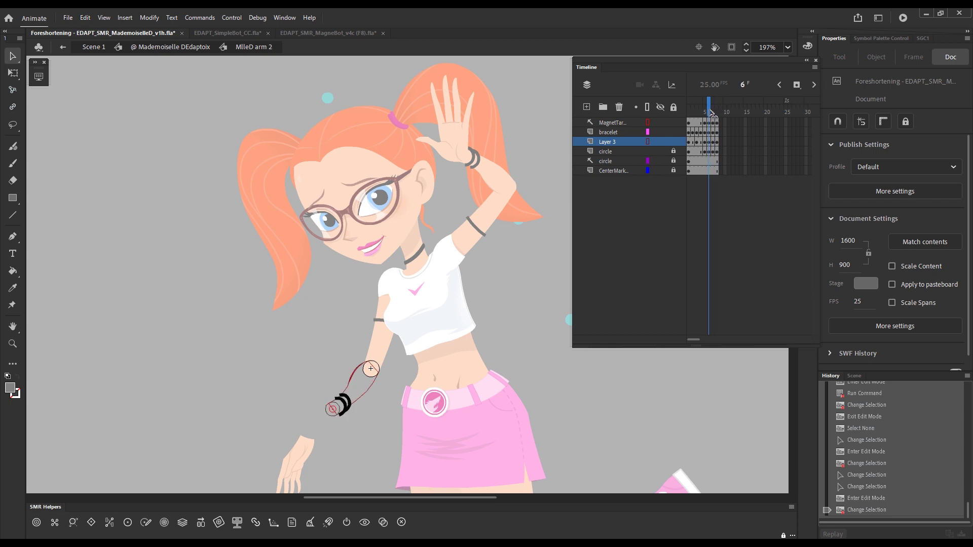
{"action": "key", "text": "space"}
{"action": "left_click_drag", "start_coordinate": [507, 97], "coordinate": [490, 98]}
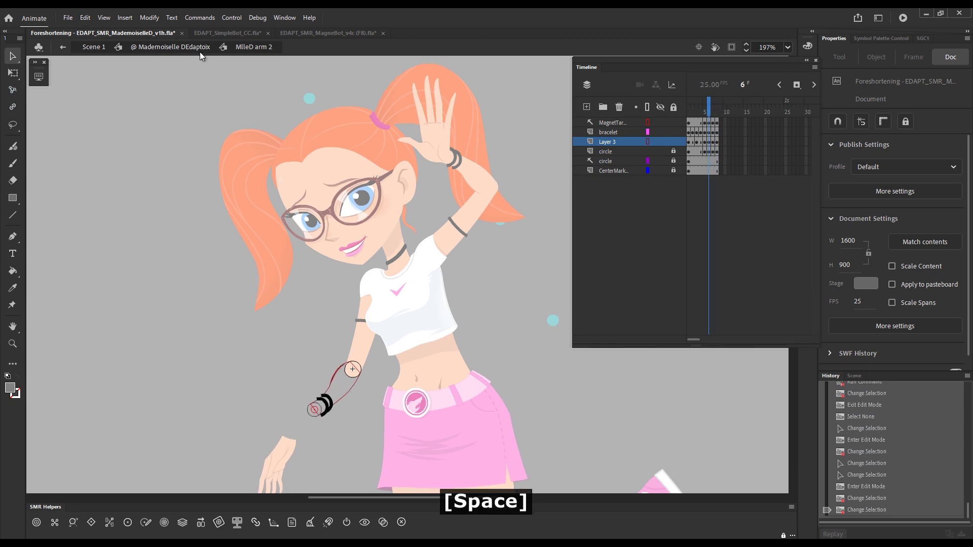
Return to Mademoiselle DEdaptoix's timeline and centre the character on stage
{"action": "left_click", "coordinate": [199, 51]}
{"action": "left_click", "coordinate": [754, 111]}
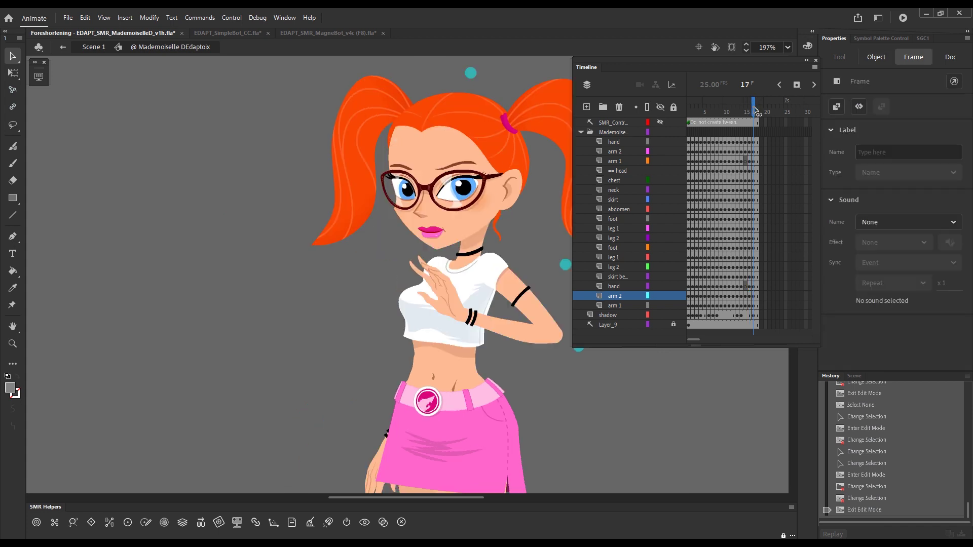
{"action": "key", "text": "space"}
{"action": "left_click_drag", "start_coordinate": [581, 404], "coordinate": [480, 426]}
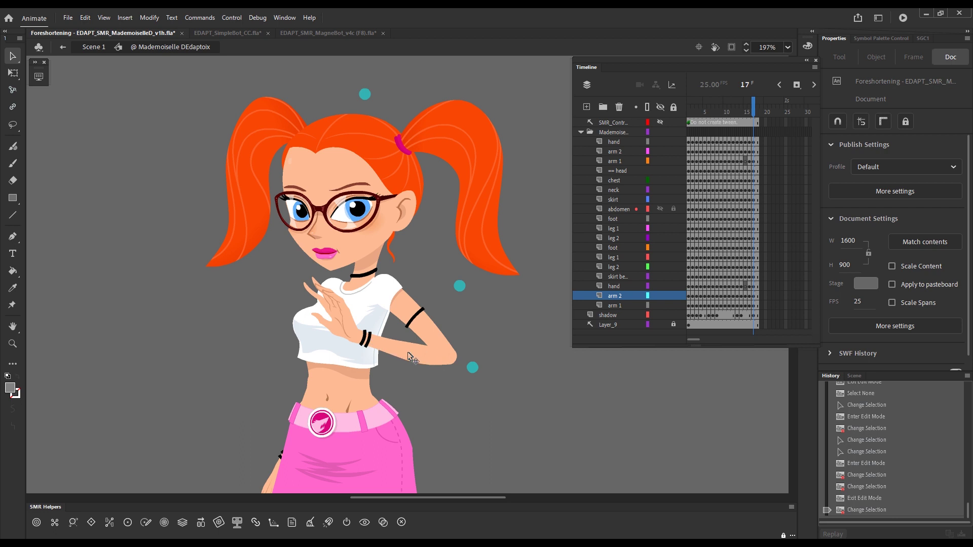
At frame 18, advance the arm 2 instance's first frame to foreshortened pose 6
{"action": "left_click", "coordinate": [411, 357]}
{"action": "left_click", "coordinate": [758, 132]}
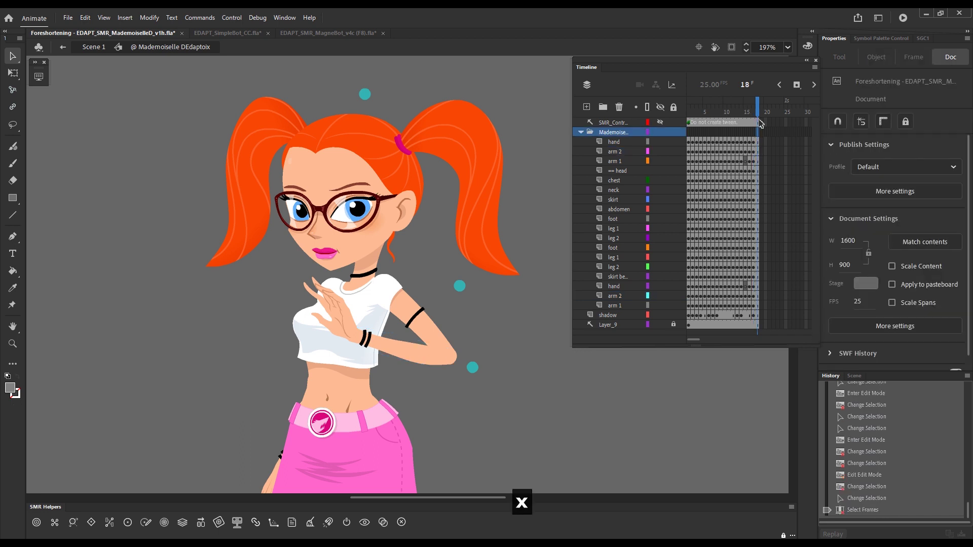
{"action": "left_click", "coordinate": [405, 358]}
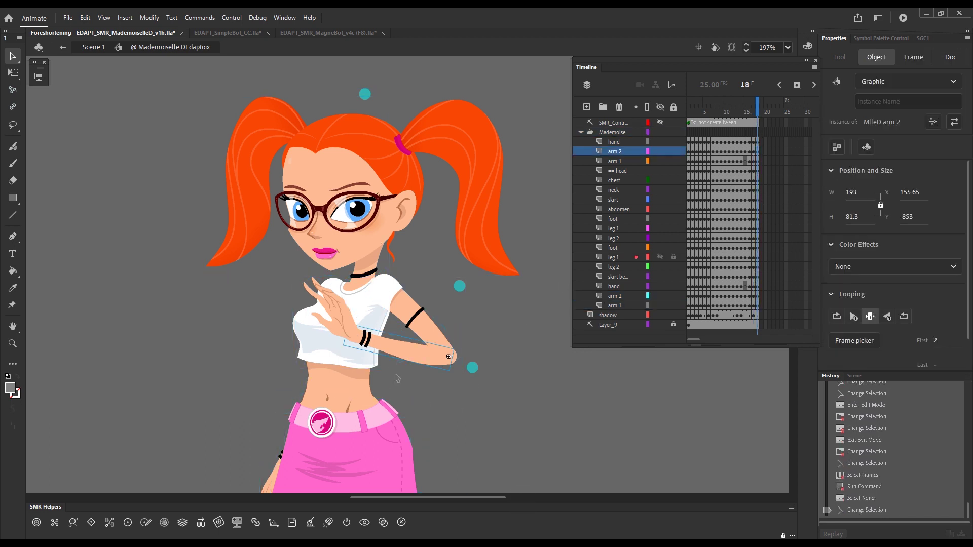
{"action": "key", "text": "shift"}
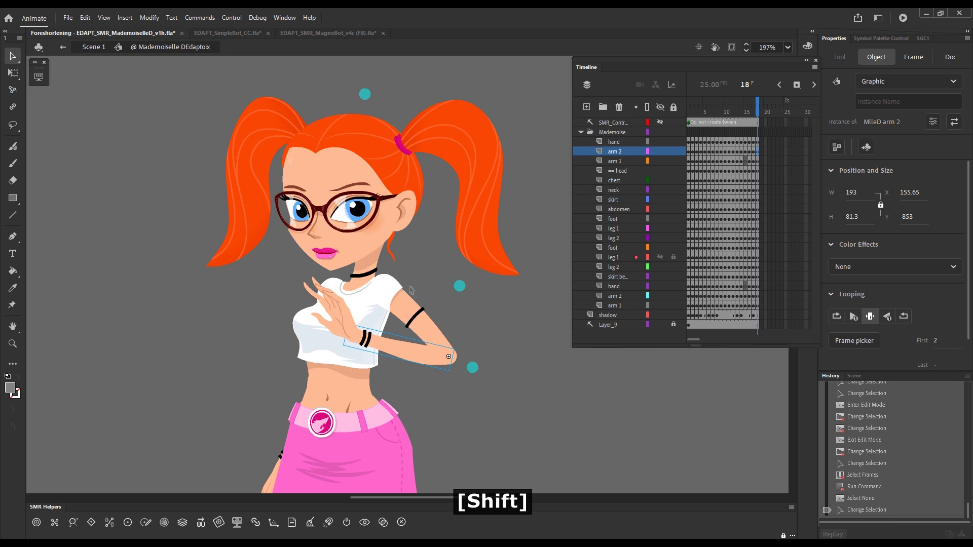
{"action": "key", "text": "shift+period"}
{"action": "key", "text": "shift+period"}
{"action": "key", "text": "shift+period"}
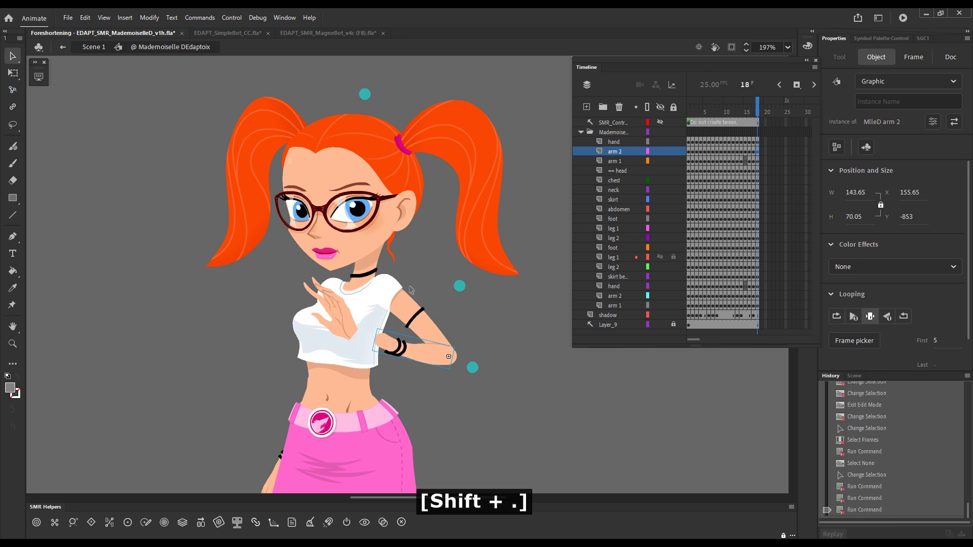
{"action": "key", "text": "shift+period"}
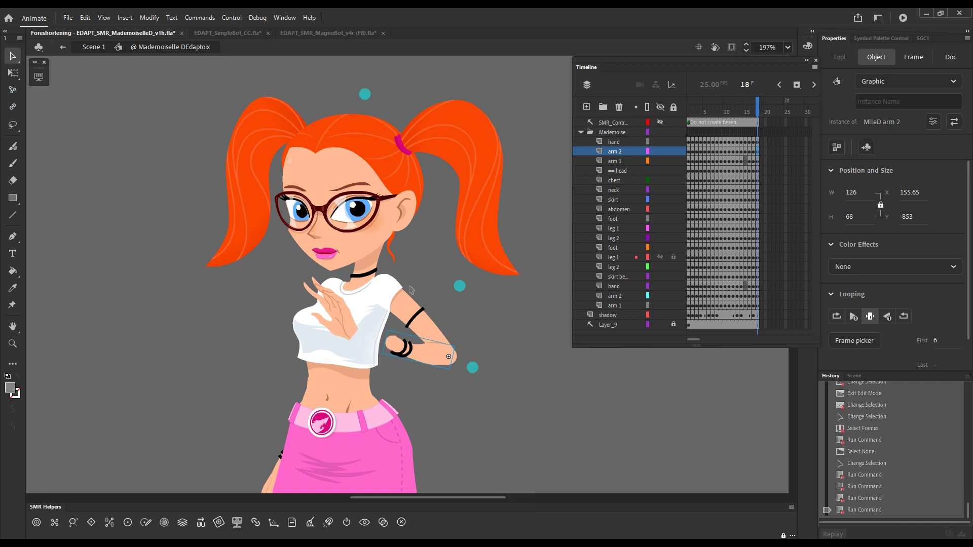
Select the hand and snap it onto the foreshortened arm's wrist with Ctrl+Alt+S
{"action": "left_click", "coordinate": [509, 333]}
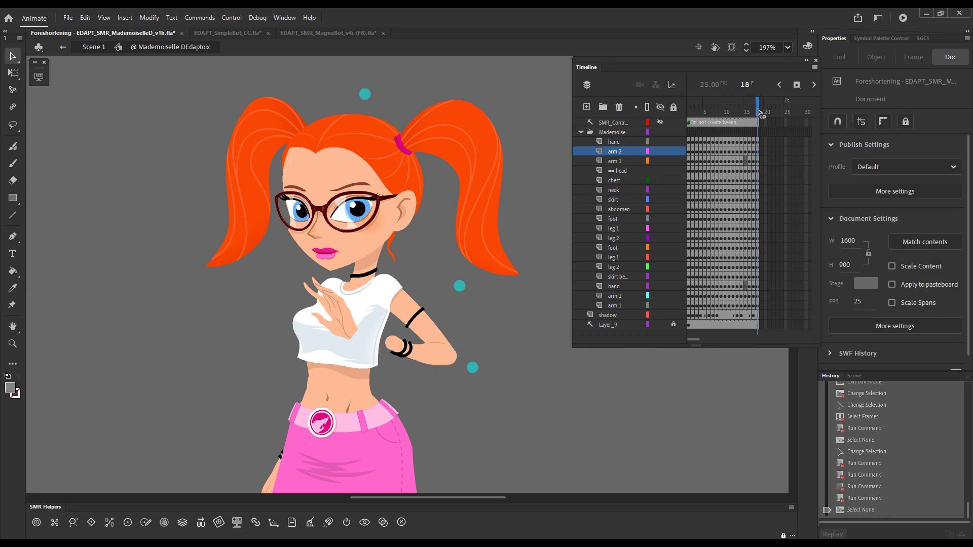
{"action": "left_click_drag", "start_coordinate": [760, 111], "coordinate": [759, 112]}
{"action": "left_click", "coordinate": [332, 311]}
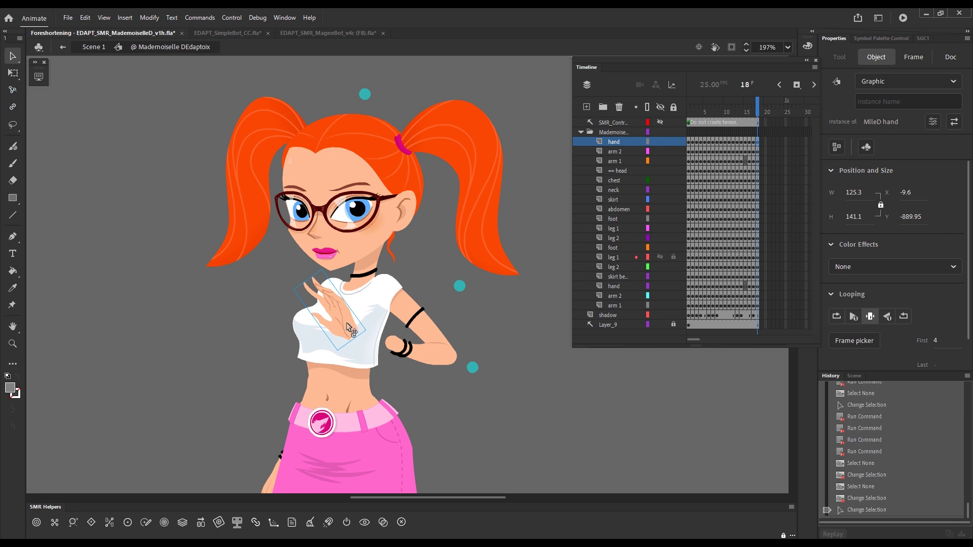
{"action": "key", "text": "ctrl+alt+s"}
Cycle the hand to its open-palm frame 8 and rotate it upright with KineFlex
{"action": "key", "text": "m"}
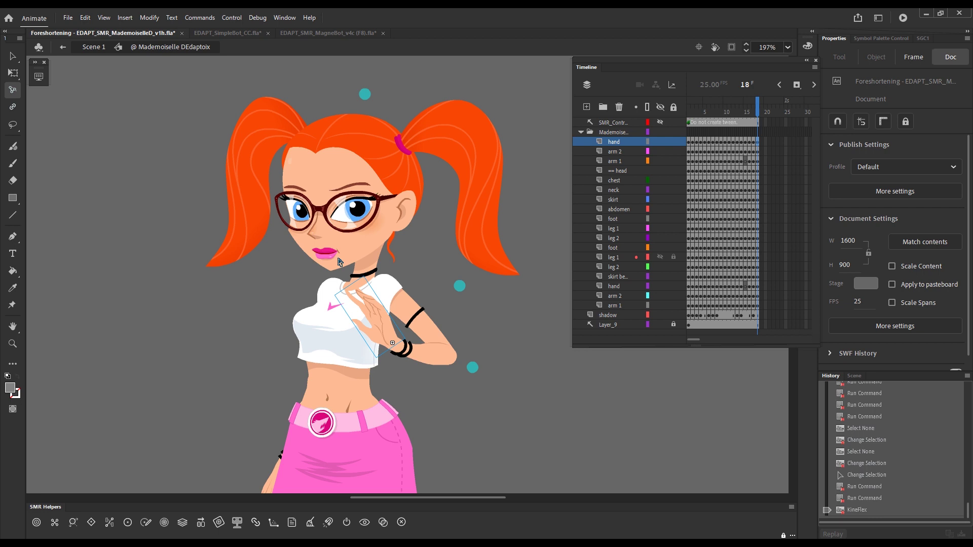
{"action": "key", "text": "shift+period"}
{"action": "key", "text": "shift+period"}
{"action": "key", "text": "shift+period"}
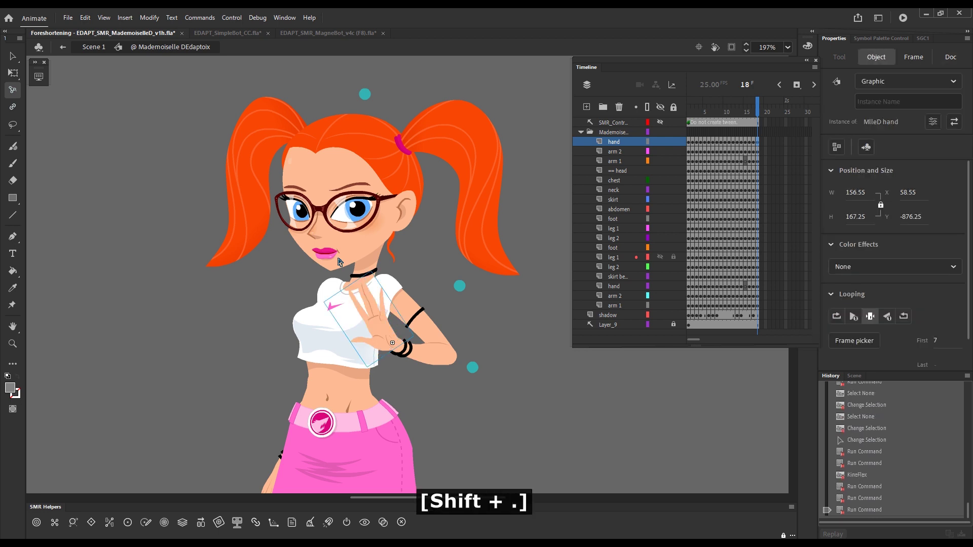
{"action": "key", "text": "shift+period"}
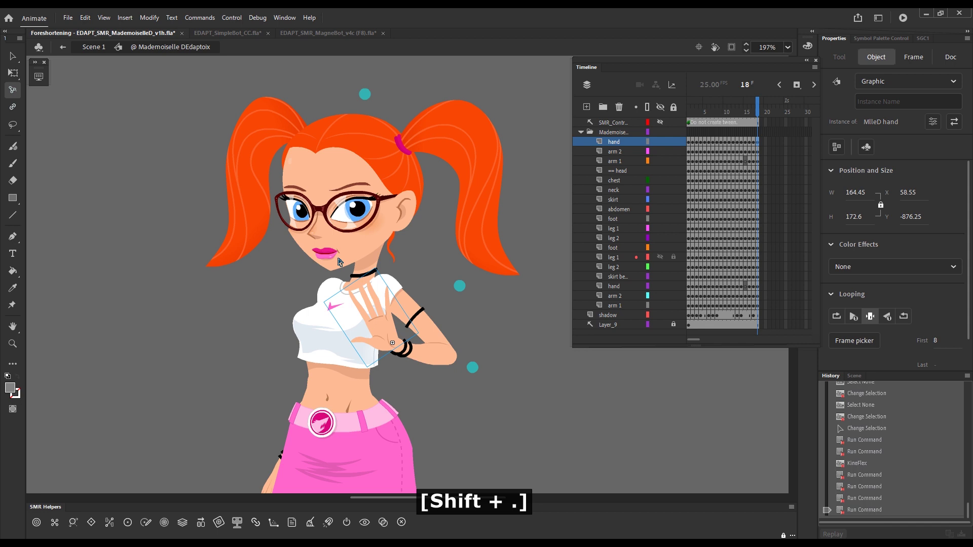
{"action": "key", "text": "m"}
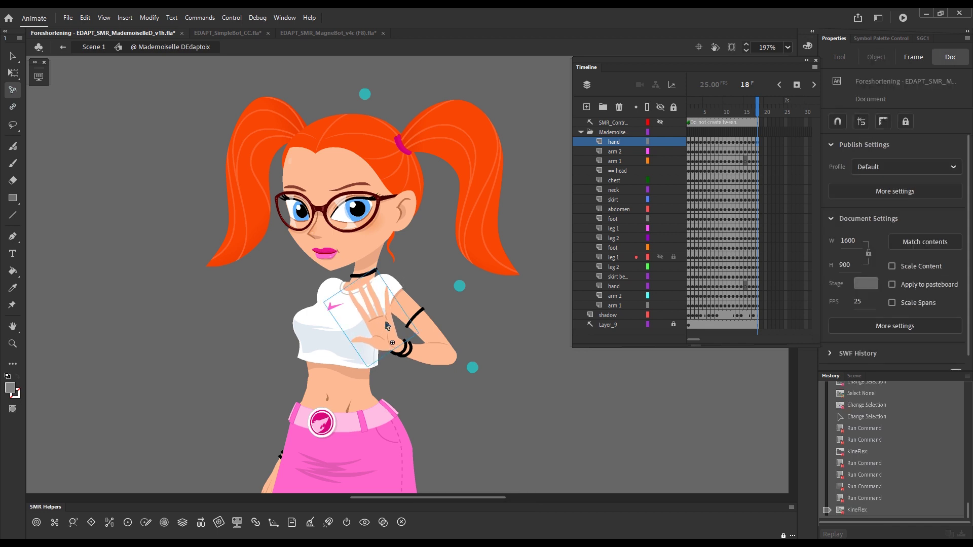
{"action": "key", "text": "F1"}
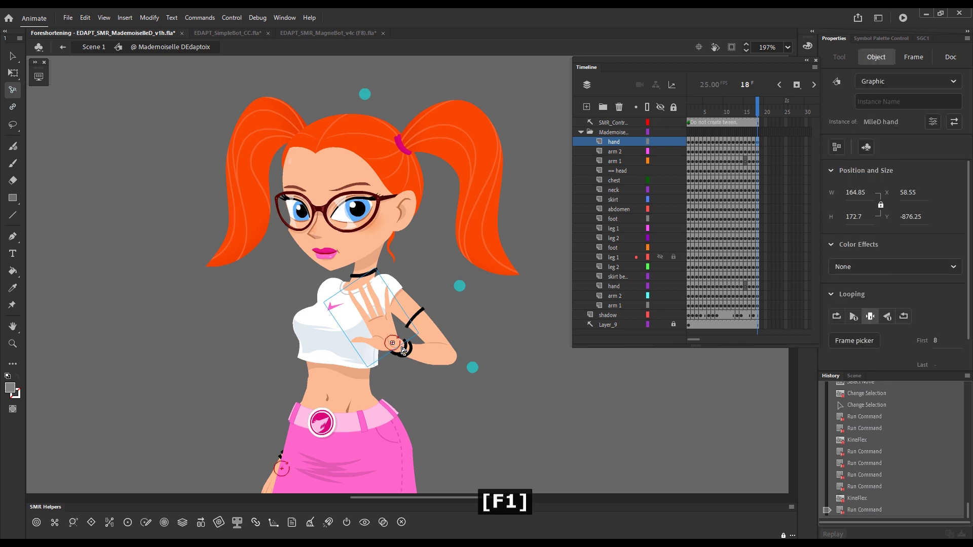
{"action": "key", "text": "m"}
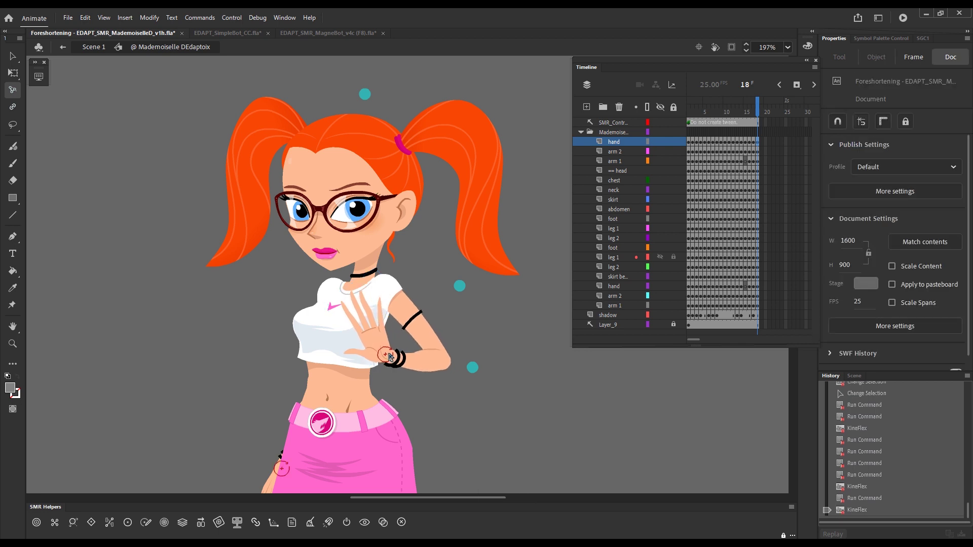
{"action": "left_click", "coordinate": [386, 356]}
Apply the hand adjustment and flip between frames 17 and 18 to compare the hand poses
{"action": "key", "text": "m"}
{"action": "left_click", "coordinate": [757, 109]}
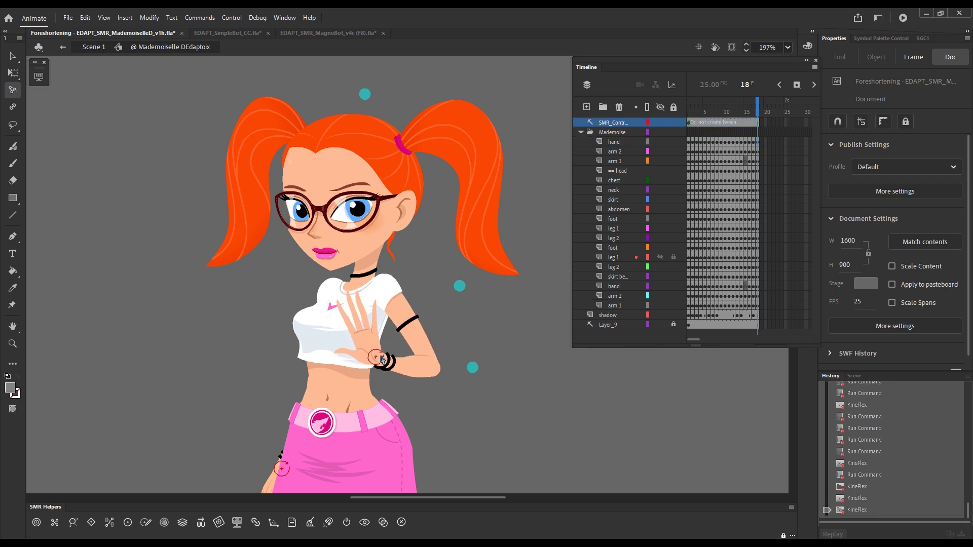
{"action": "key", "text": "F1"}
{"action": "left_click", "coordinate": [760, 113]}
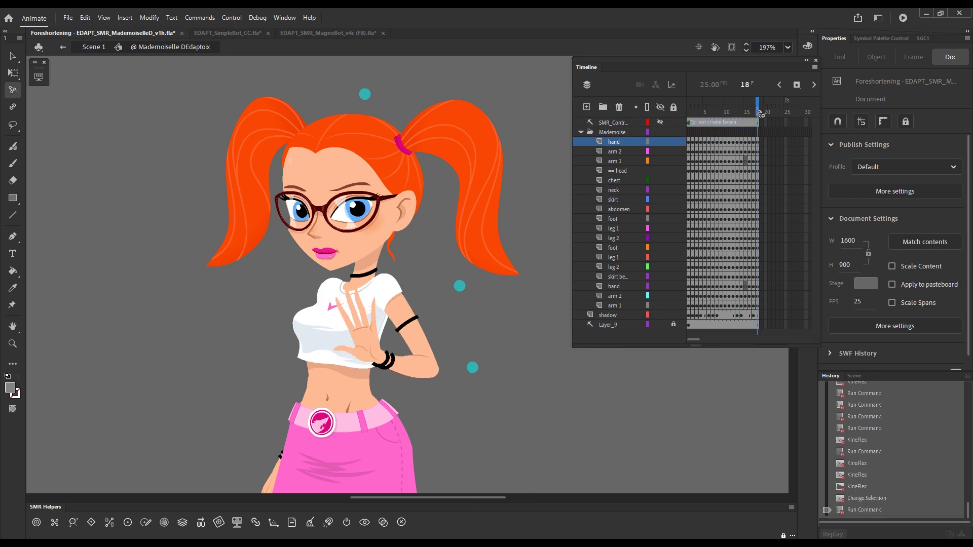
{"action": "left_click", "coordinate": [758, 117]}
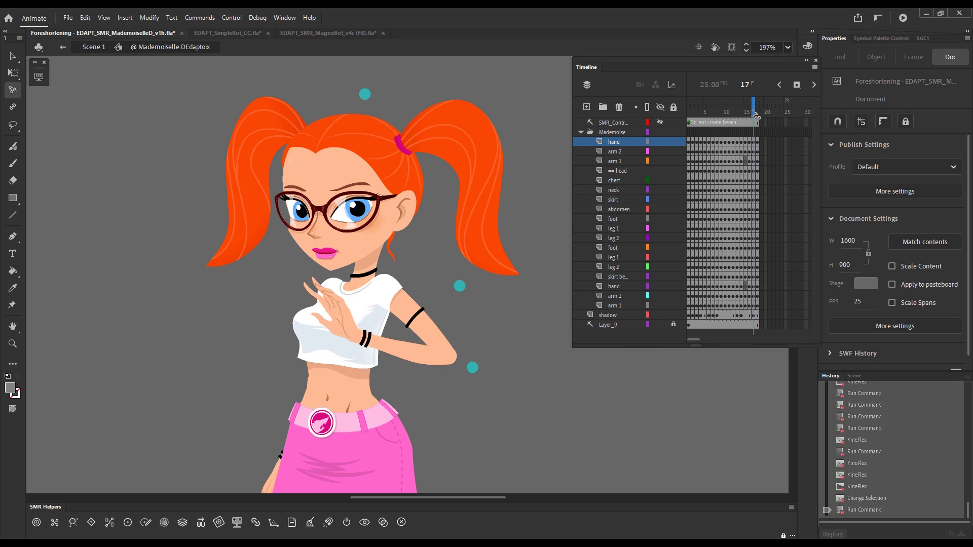
{"action": "left_click", "coordinate": [761, 116]}
{"action": "left_click", "coordinate": [758, 116]}
{"action": "left_click", "coordinate": [761, 116]}
{"action": "left_click", "coordinate": [757, 116]}
{"action": "left_click", "coordinate": [761, 116]}
{"action": "left_click", "coordinate": [758, 116]}
{"action": "left_click", "coordinate": [761, 116]}
{"action": "left_click", "coordinate": [757, 116]}
{"action": "left_click", "coordinate": [761, 116]}
{"action": "left_click", "coordinate": [758, 116]}
{"action": "left_click", "coordinate": [761, 116]}
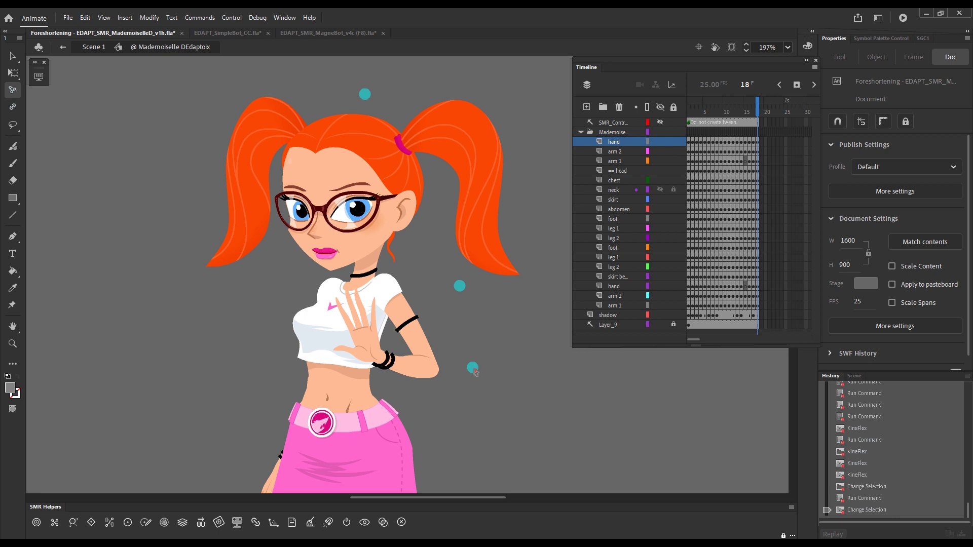
Tilt the head to suit the raised hand and select the neck's control dot
{"action": "left_click_drag", "start_coordinate": [474, 372], "coordinate": [480, 378]}
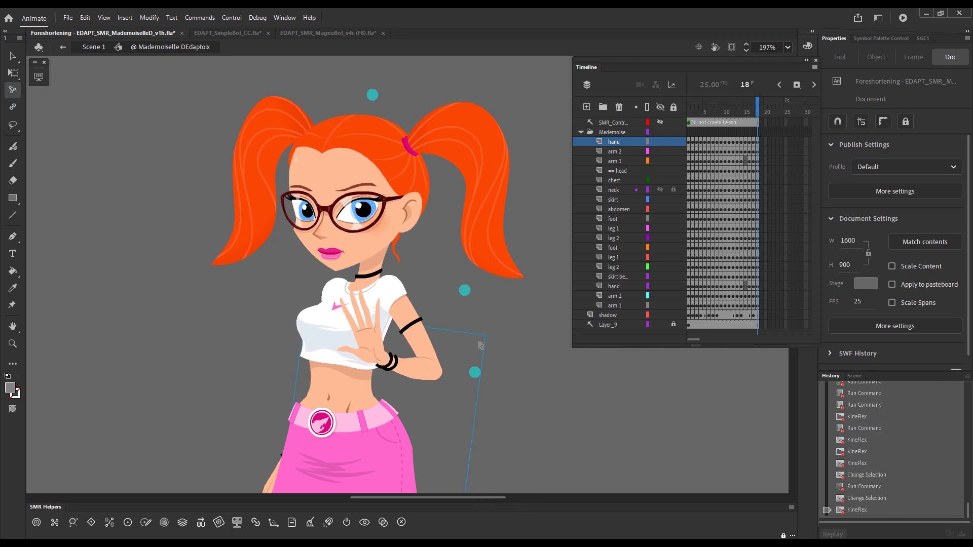
{"action": "left_click", "coordinate": [375, 98]}
{"action": "left_click", "coordinate": [372, 95]}
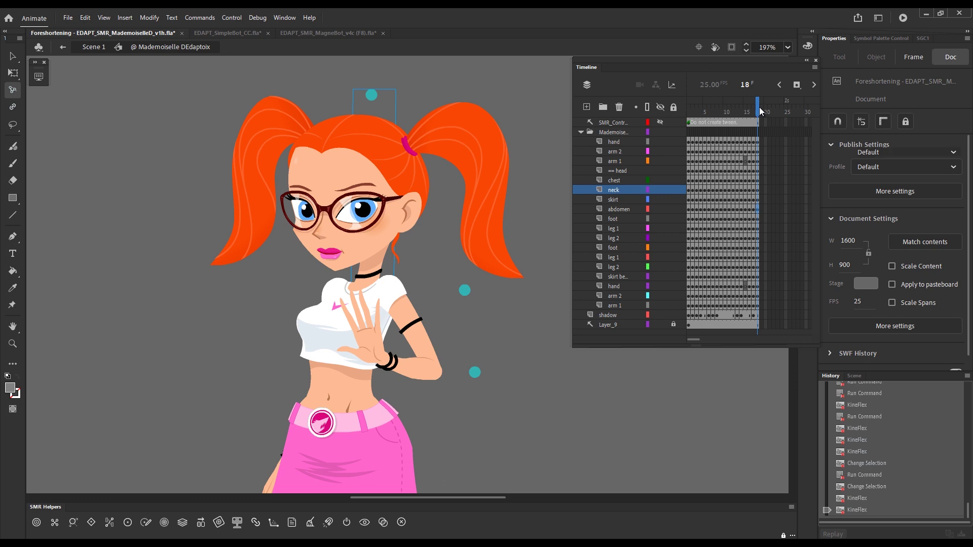
{"action": "left_click", "coordinate": [760, 111]}
{"action": "left_click_drag", "start_coordinate": [760, 110], "coordinate": [761, 116]}
{"action": "left_click", "coordinate": [711, 410]}
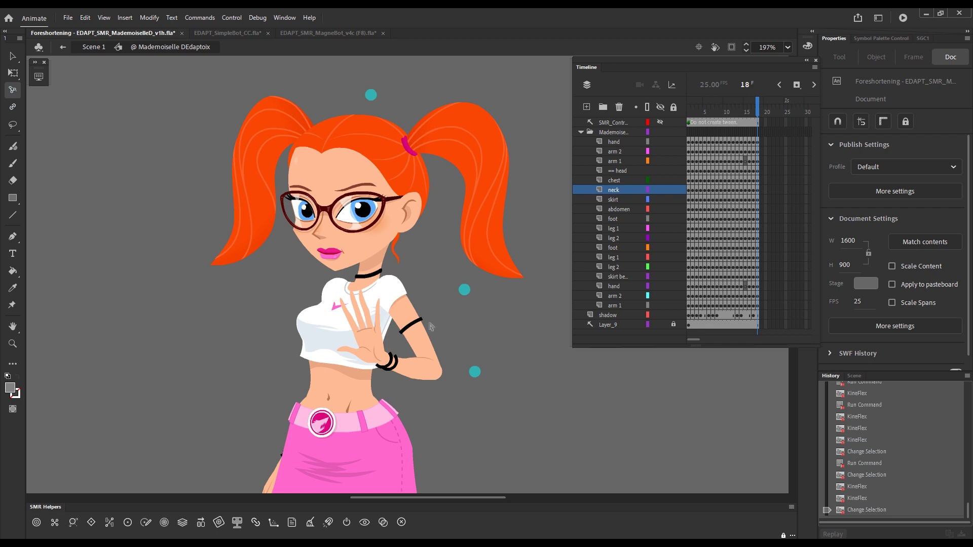
{"action": "key", "text": "v"}
Review the hand symbol's poses from frame 8 to 1, then return and scrub back from frame 17
{"action": "left_click", "coordinate": [375, 348]}
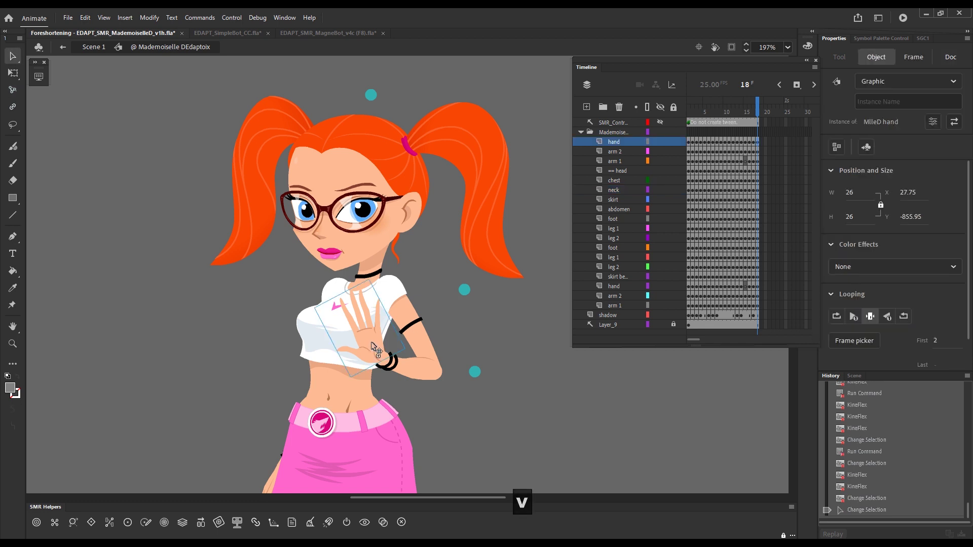
{"action": "double_click", "coordinate": [377, 349]}
{"action": "mouse_move", "coordinate": [724, 112]}
{"action": "left_mouse_down"}
{"action": "mouse_move", "coordinate": [688, 120]}
{"action": "mouse_move", "coordinate": [724, 118]}
{"action": "left_mouse_up"}
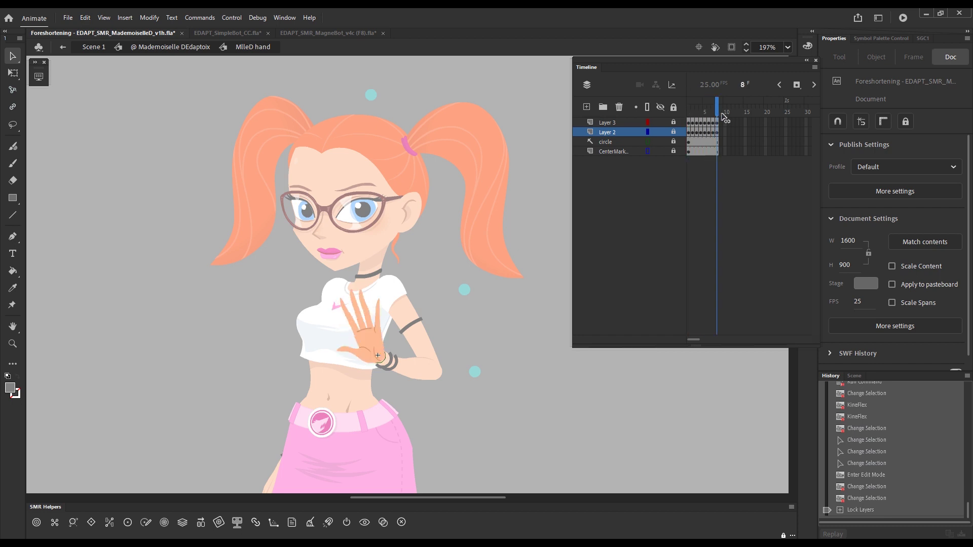
{"action": "key", "text": "ctrl+e"}
{"action": "key", "text": "Escape"}
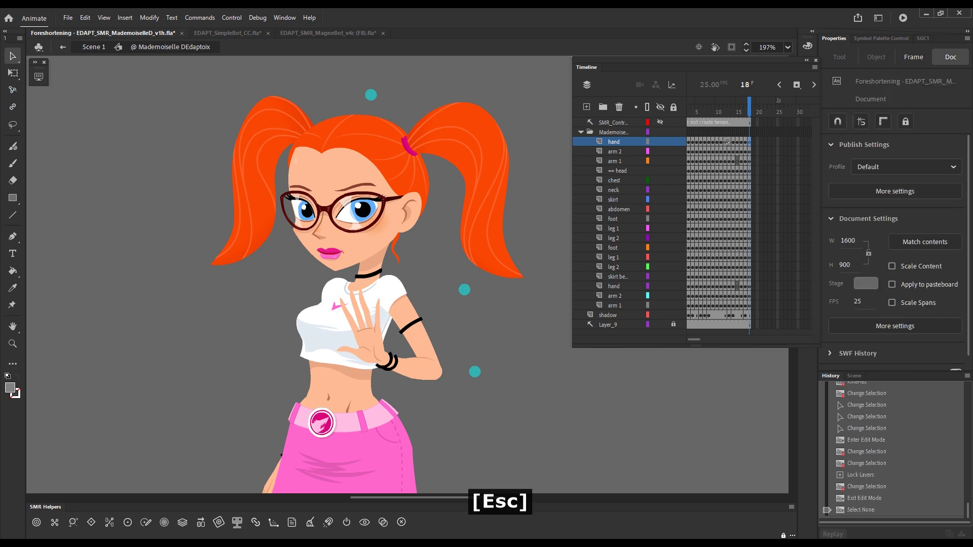
{"action": "left_click", "coordinate": [748, 117]}
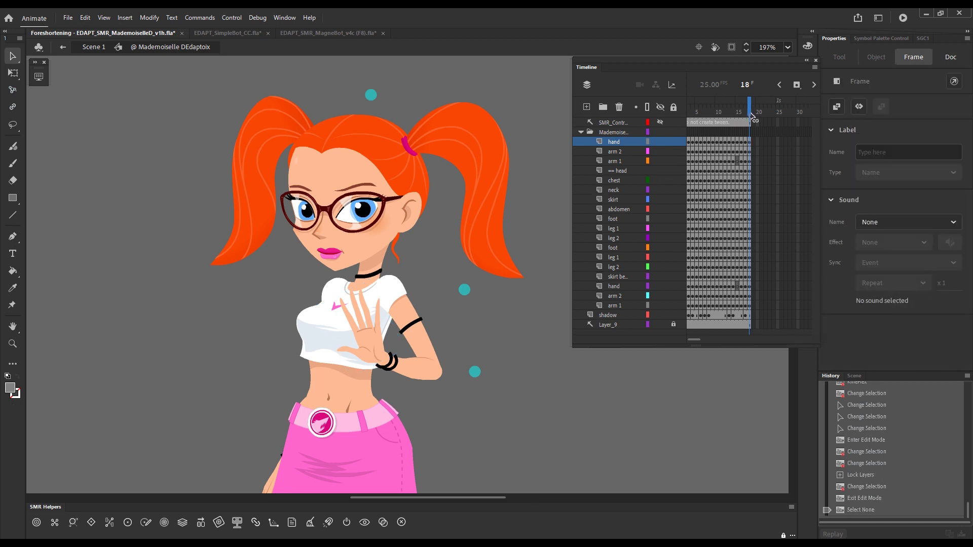
{"action": "left_click_drag", "start_coordinate": [748, 117], "coordinate": [740, 120]}
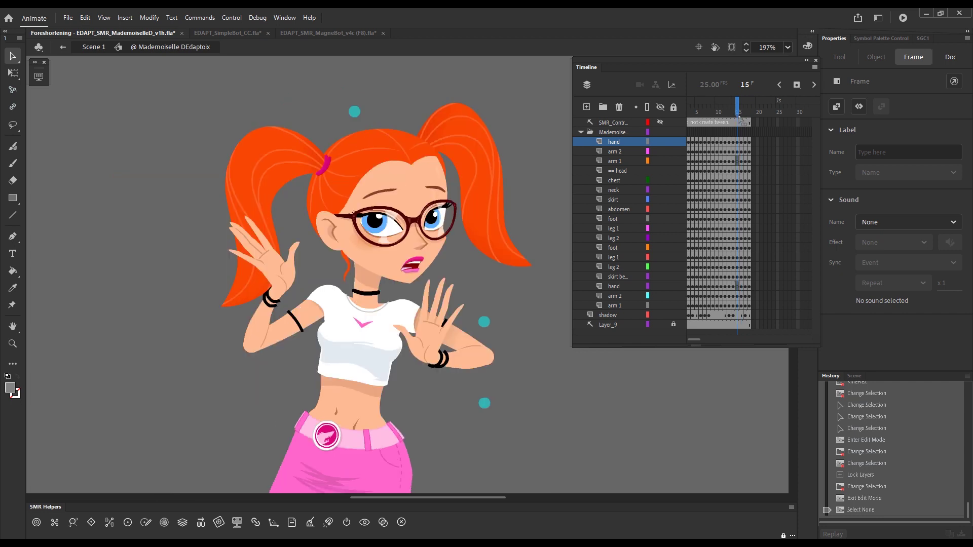
{"action": "left_click", "coordinate": [710, 115]}
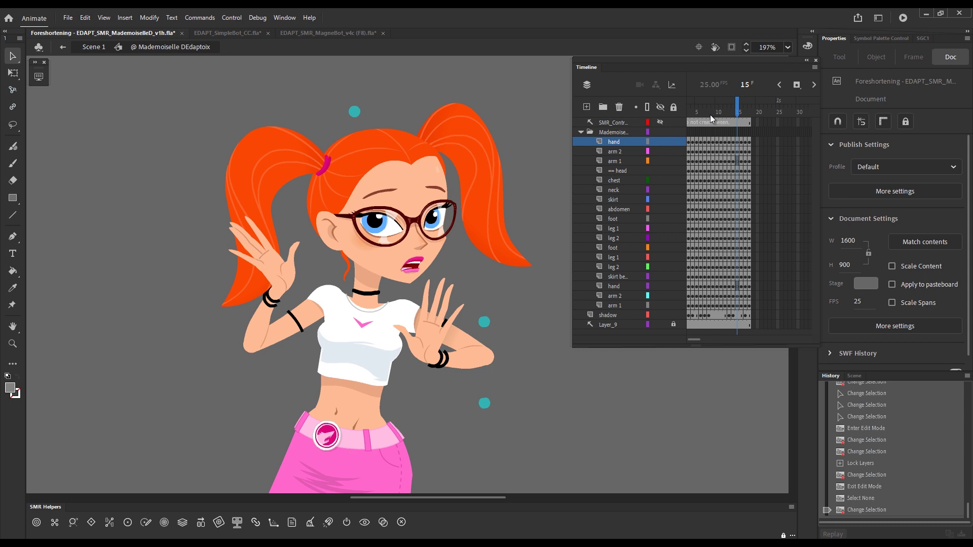
Open the left forearm's MlleD arm 2 symbol, lock all its layers and scrub frames 8 to 2
{"action": "left_click", "coordinate": [258, 341]}
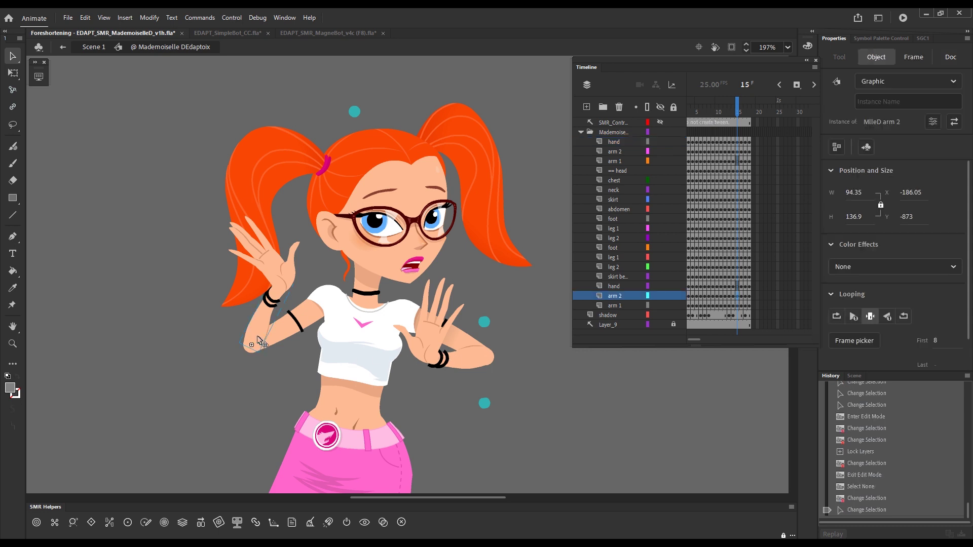
{"action": "double_click", "coordinate": [258, 339]}
{"action": "left_click", "coordinate": [674, 107]}
{"action": "left_click", "coordinate": [716, 112]}
{"action": "mouse_move", "coordinate": [720, 116]}
{"action": "left_mouse_down"}
{"action": "mouse_move", "coordinate": [695, 114]}
{"action": "mouse_move", "coordinate": [725, 116]}
{"action": "left_mouse_up"}
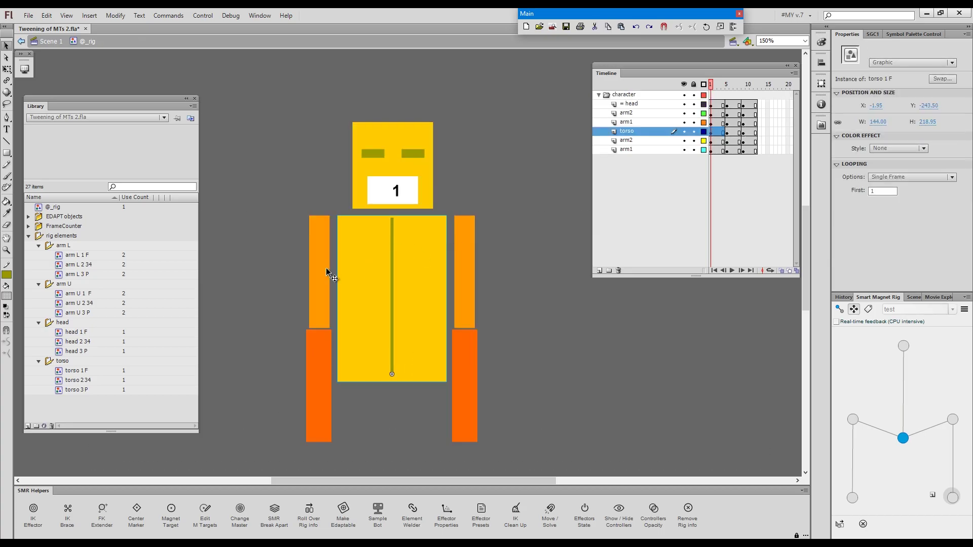
In arm U 1 F, keyframe frame 10, shorten the upper arm shape and shape tween frames 1–10
{"action": "left_click", "coordinate": [325, 269]}
{"action": "double_click", "coordinate": [325, 281]}
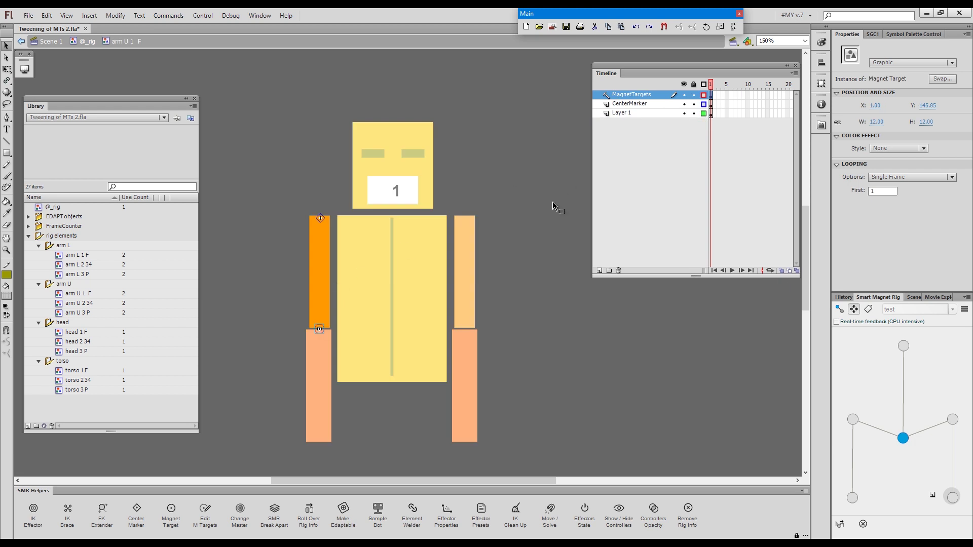
{"action": "left_click", "coordinate": [746, 115]}
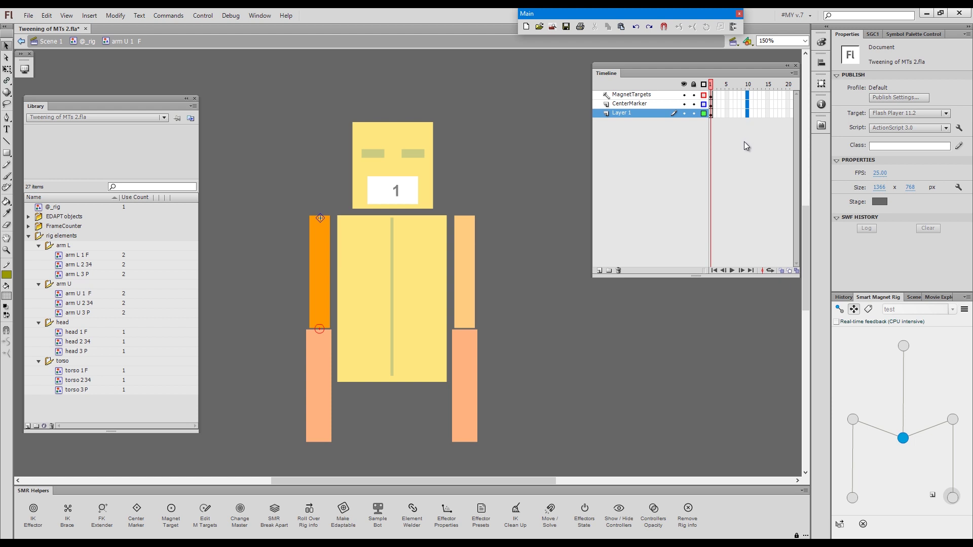
{"action": "key", "text": "F6"}
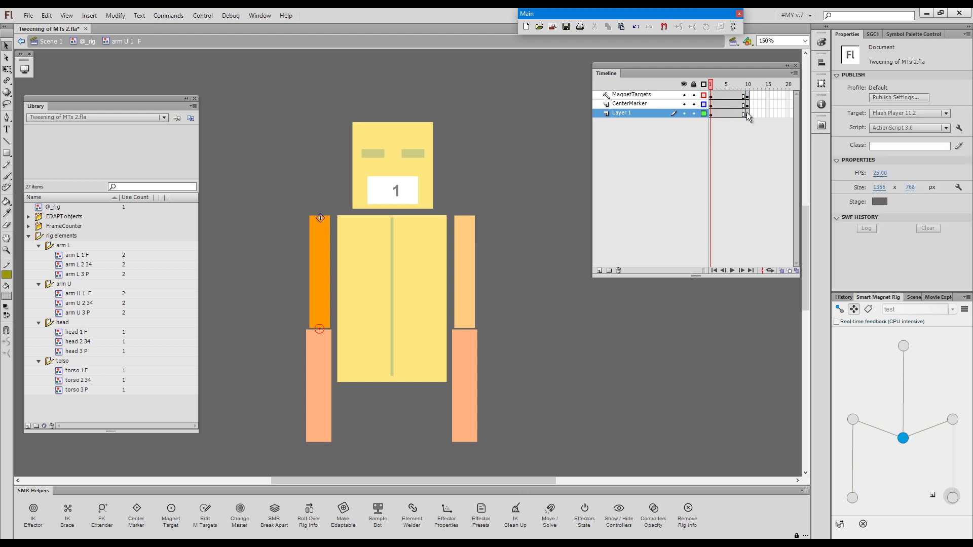
{"action": "left_click", "coordinate": [746, 112]}
{"action": "key", "text": "q"}
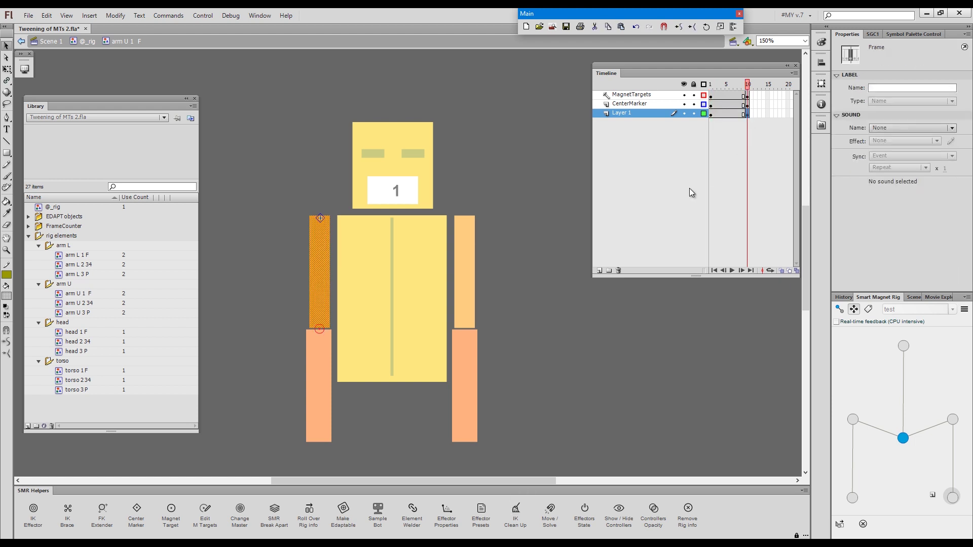
{"action": "left_click", "coordinate": [325, 321]}
{"action": "left_click_drag", "start_coordinate": [320, 328], "coordinate": [319, 281]}
{"action": "left_click", "coordinate": [728, 113]}
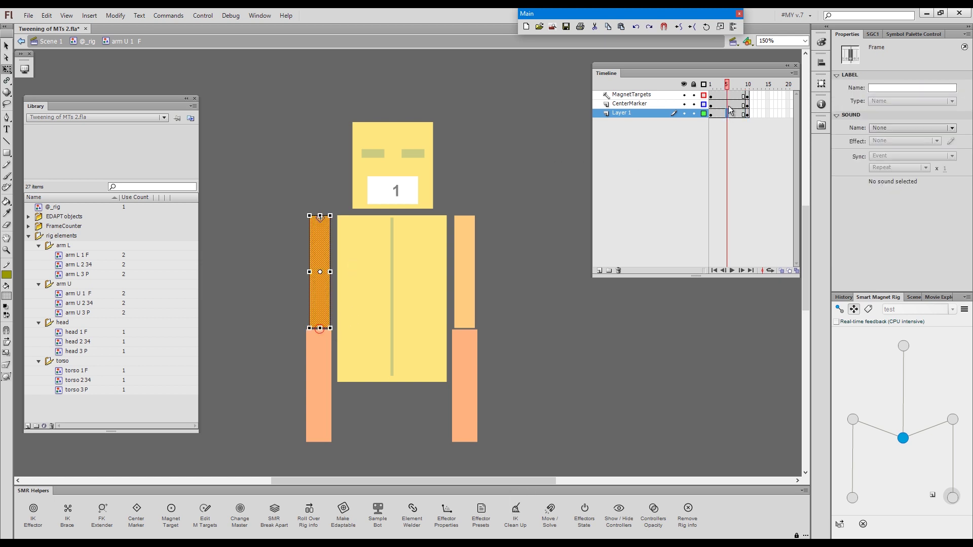
{"action": "key", "text": "ctrl+shift+t"}
{"action": "left_click", "coordinate": [711, 85]}
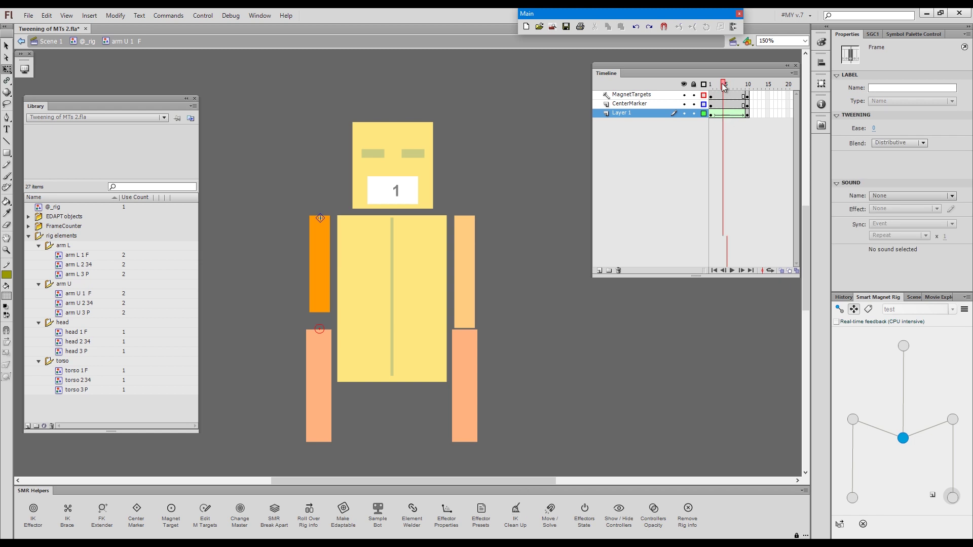
{"action": "key", "text": "Return"}
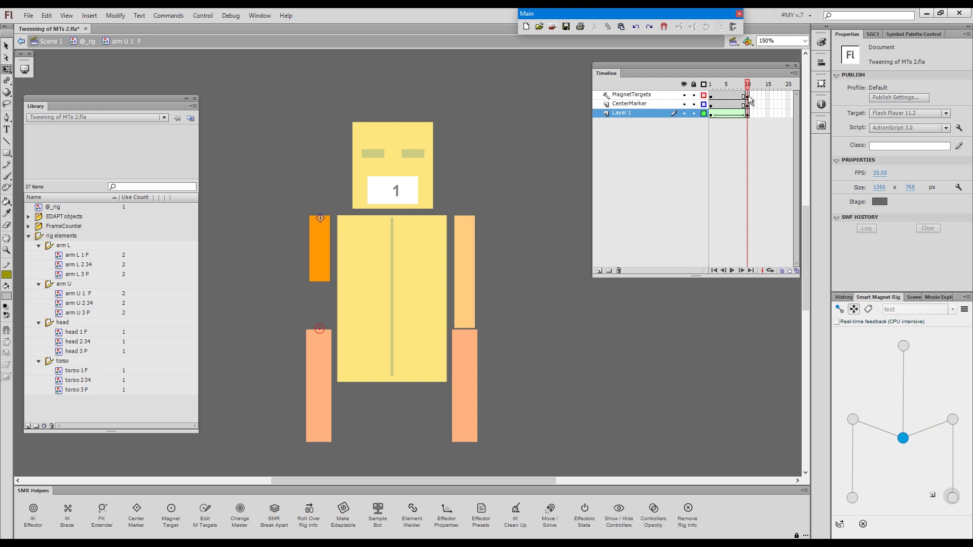
Move the magnet target up to the shortened arm's end at frame 10 and classic tween it
{"action": "left_click", "coordinate": [748, 95]}
{"action": "key", "text": "v"}
{"action": "left_click", "coordinate": [366, 408]}
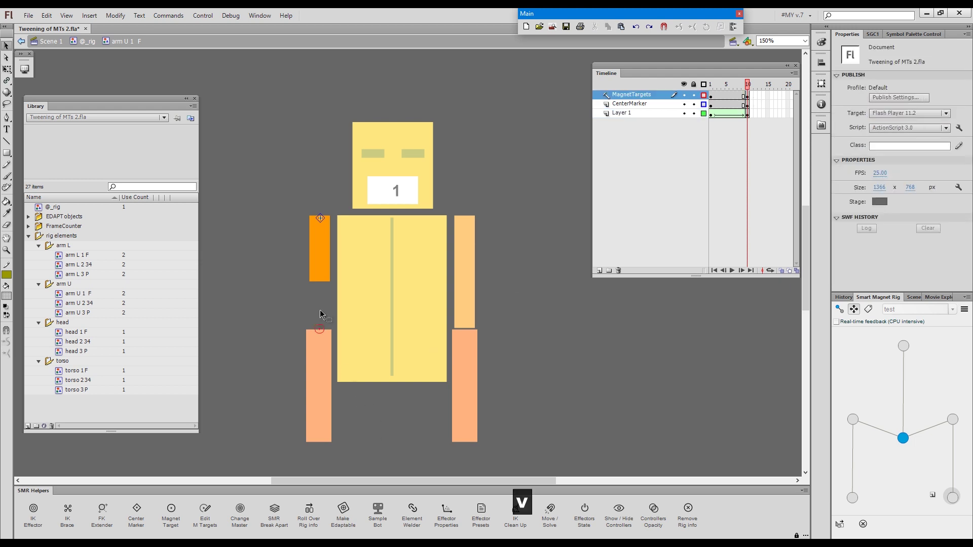
{"action": "left_click_drag", "start_coordinate": [320, 330], "coordinate": [320, 285]}
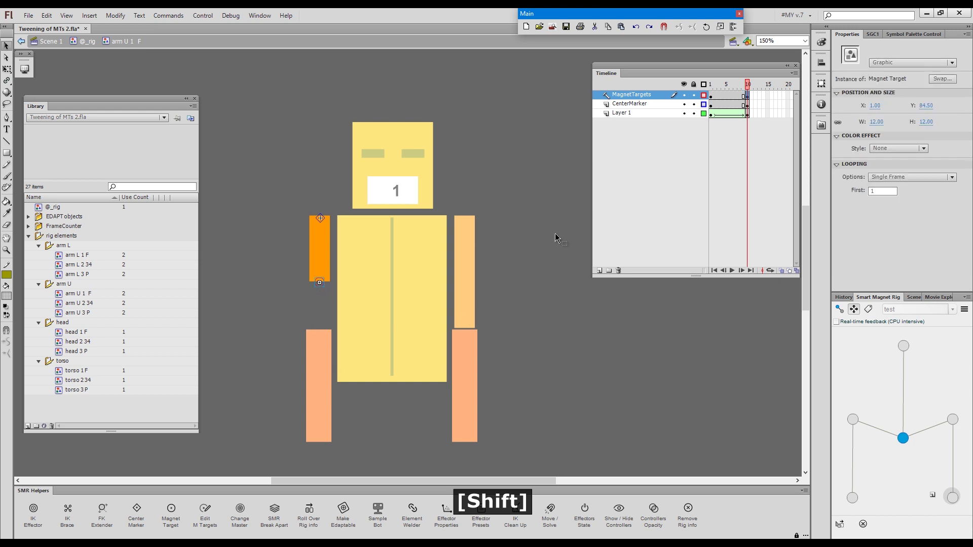
{"action": "left_click", "coordinate": [737, 96]}
{"action": "left_click", "coordinate": [733, 93]}
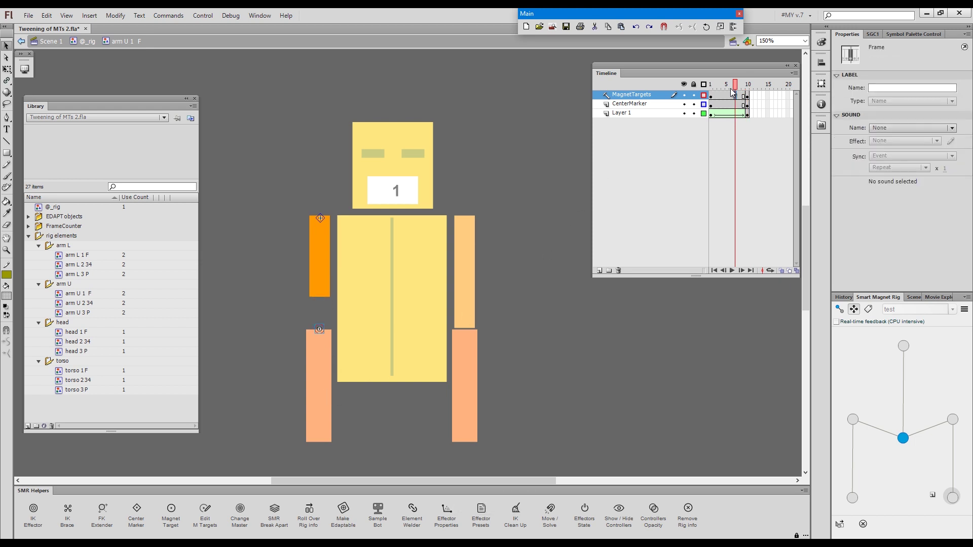
{"action": "key", "text": "4"}
{"action": "left_click", "coordinate": [711, 95]}
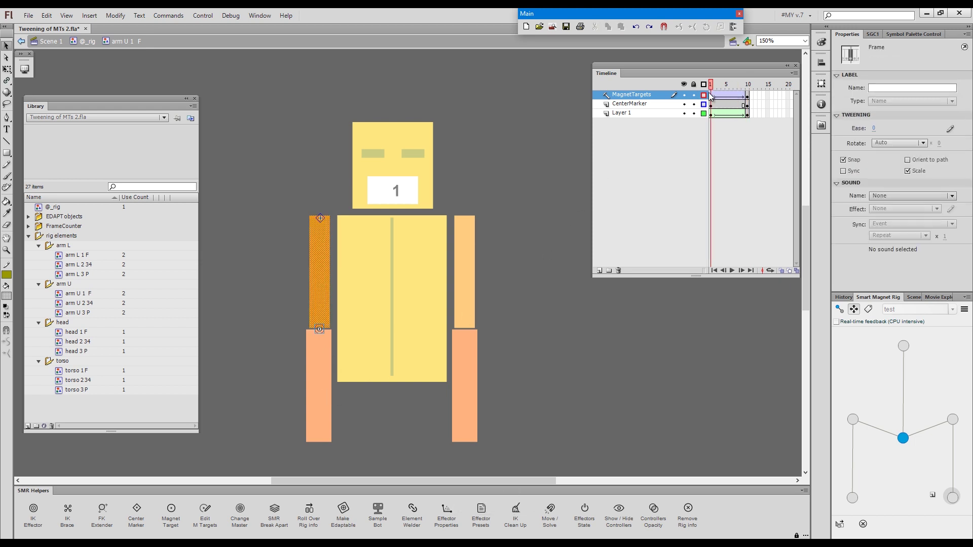
{"action": "mouse_move", "coordinate": [712, 95]}
{"action": "left_mouse_down"}
{"action": "mouse_move", "coordinate": [745, 95]}
{"action": "mouse_move", "coordinate": [711, 96]}
{"action": "left_mouse_up"}
{"action": "left_click", "coordinate": [543, 247]}
{"action": "double_click", "coordinate": [544, 246]}
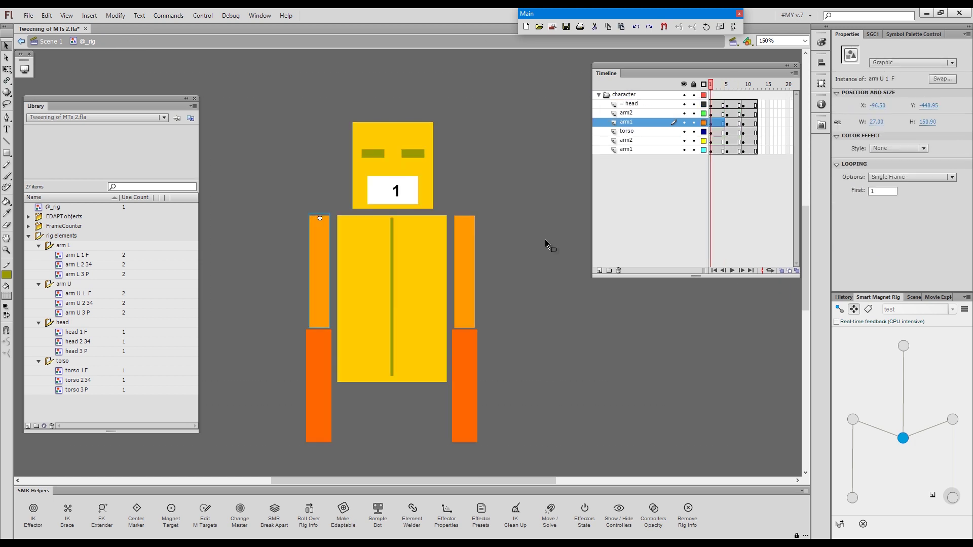
{"action": "left_click", "coordinate": [719, 95]}
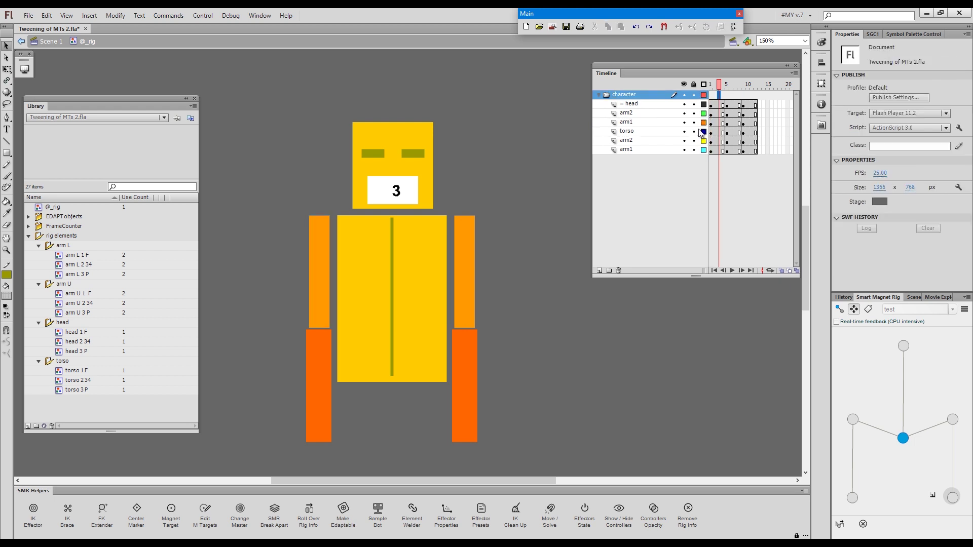
{"action": "key", "text": "F6"}
{"action": "key", "text": "g"}
{"action": "left_click_drag", "start_coordinate": [398, 246], "coordinate": [415, 246]}
{"action": "mouse_move", "coordinate": [342, 260]}
{"action": "left_mouse_down"}
{"action": "mouse_move", "coordinate": [294, 321]}
{"action": "mouse_move", "coordinate": [303, 269]}
{"action": "mouse_move", "coordinate": [328, 261]}
{"action": "left_mouse_up"}
Step the upper arm to a shorter foreshortened frame, then snap and rotate the forearm onto its end
{"action": "left_click", "coordinate": [330, 260]}
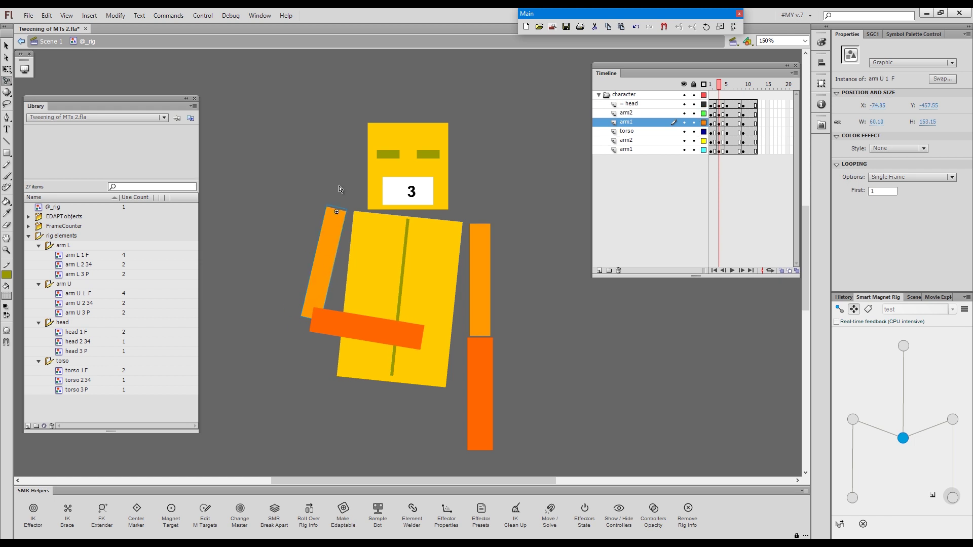
{"action": "key", "text": "shift+period"}
{"action": "key", "text": "shift+period"}
{"action": "key", "text": "shift+period"}
{"action": "key", "text": "shift+period"}
{"action": "key", "text": "shift+period"}
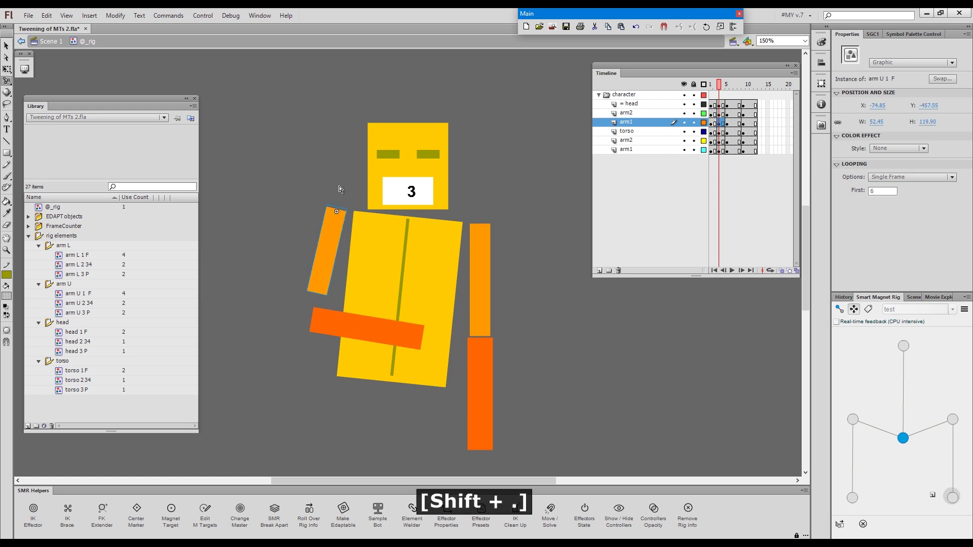
{"action": "left_click_drag", "start_coordinate": [312, 323], "coordinate": [292, 320]}
{"action": "key", "text": "q"}
{"action": "left_click", "coordinate": [294, 319]}
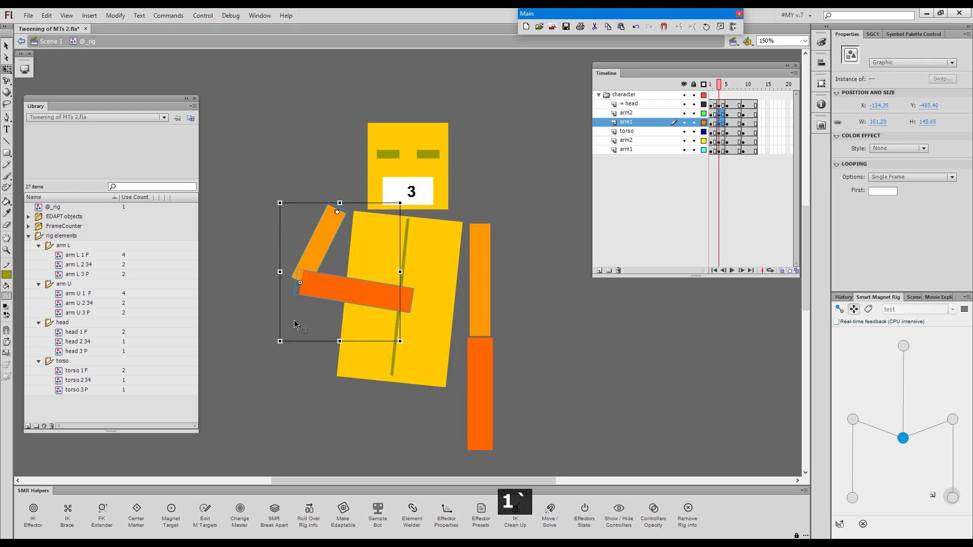
{"action": "key", "text": "g"}
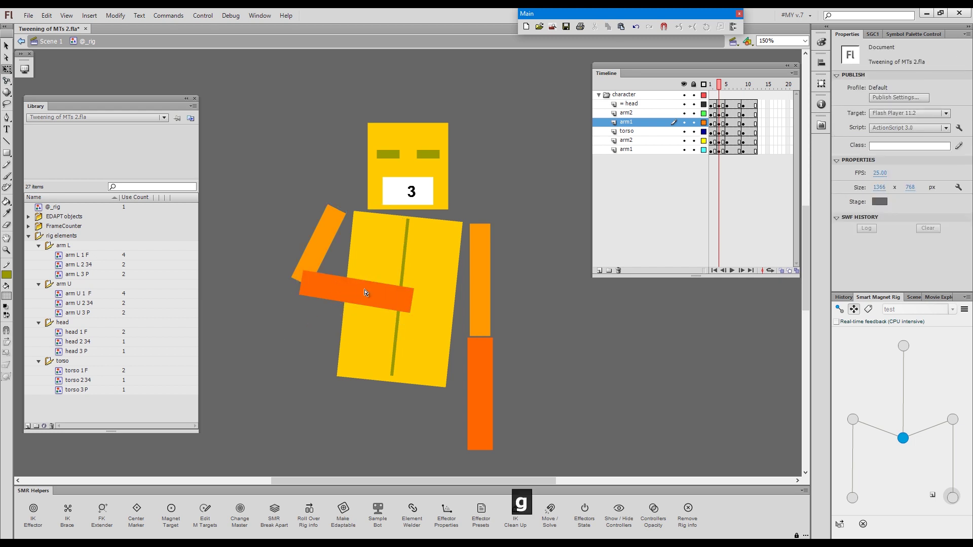
{"action": "left_click_drag", "start_coordinate": [370, 291], "coordinate": [369, 302]}
{"action": "key", "text": "v"}
{"action": "double_click", "coordinate": [326, 250]}
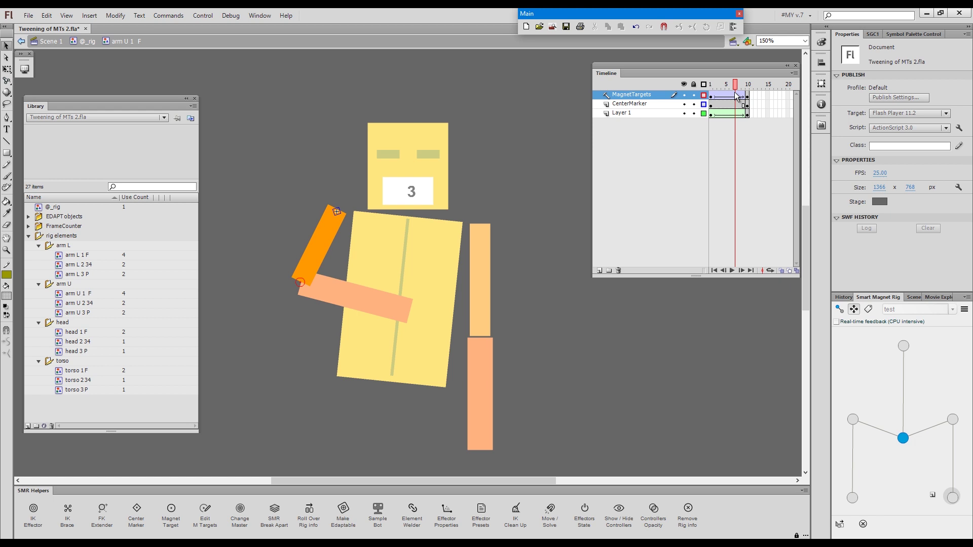
{"action": "double_click", "coordinate": [557, 240]}
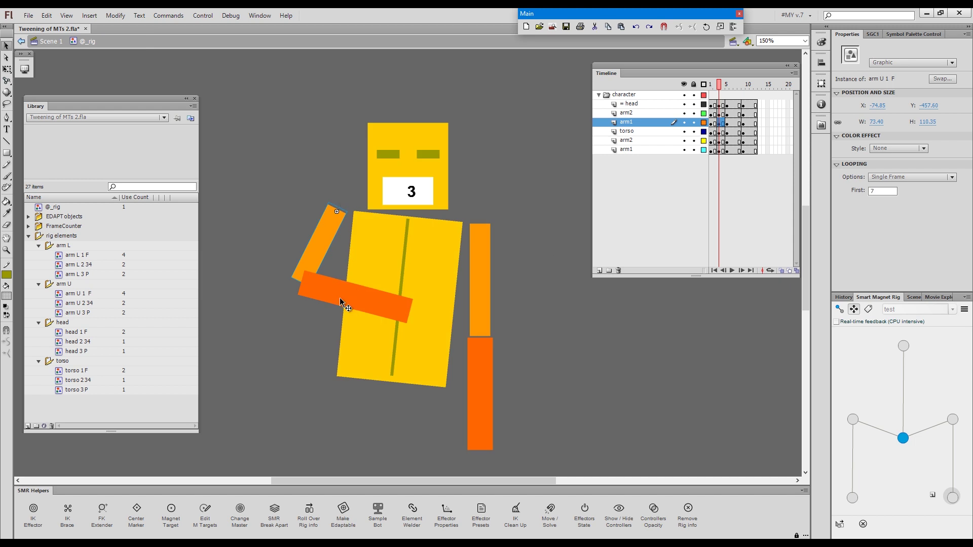